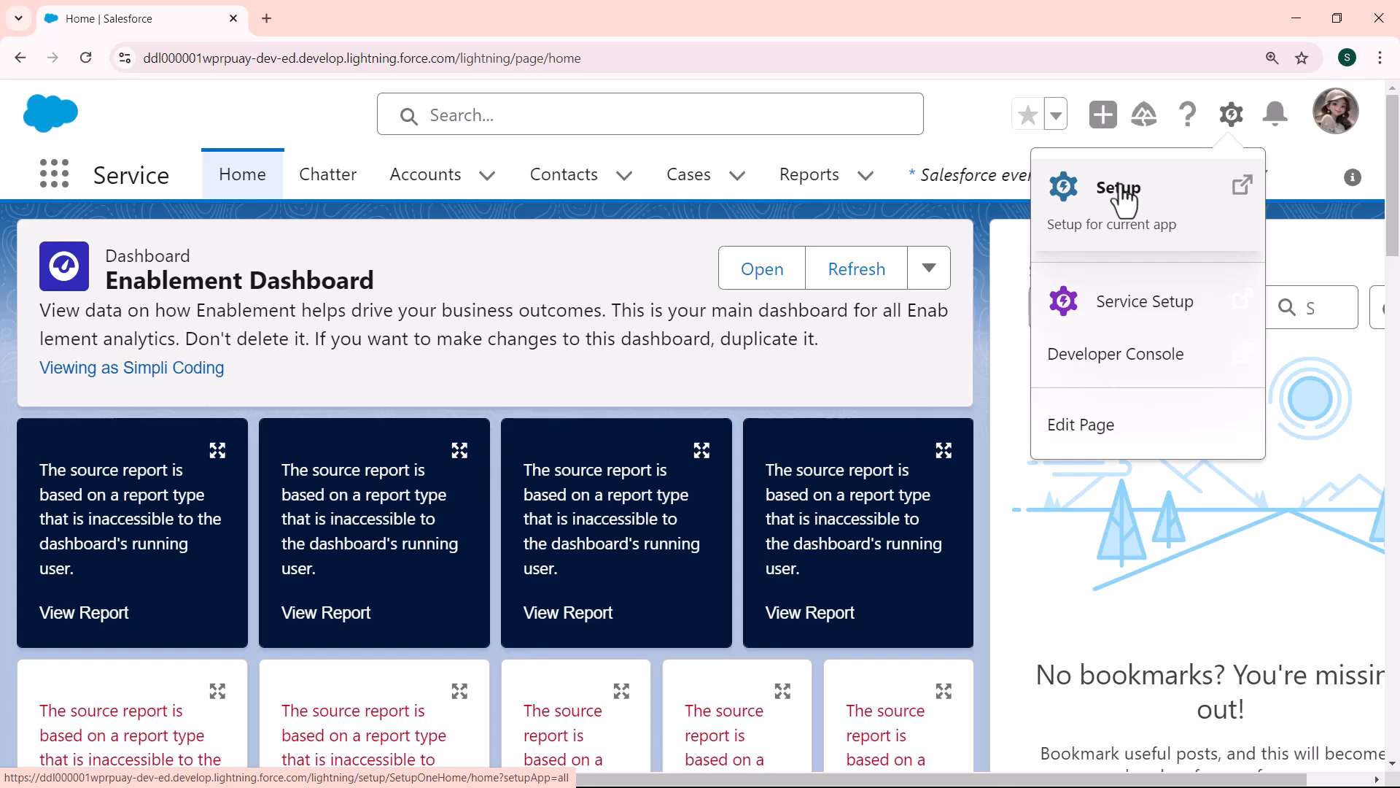
Step: Open the fields and relationships of the custom Event object (Event__c) through Setup's Object Manager
left_click(1129, 194)
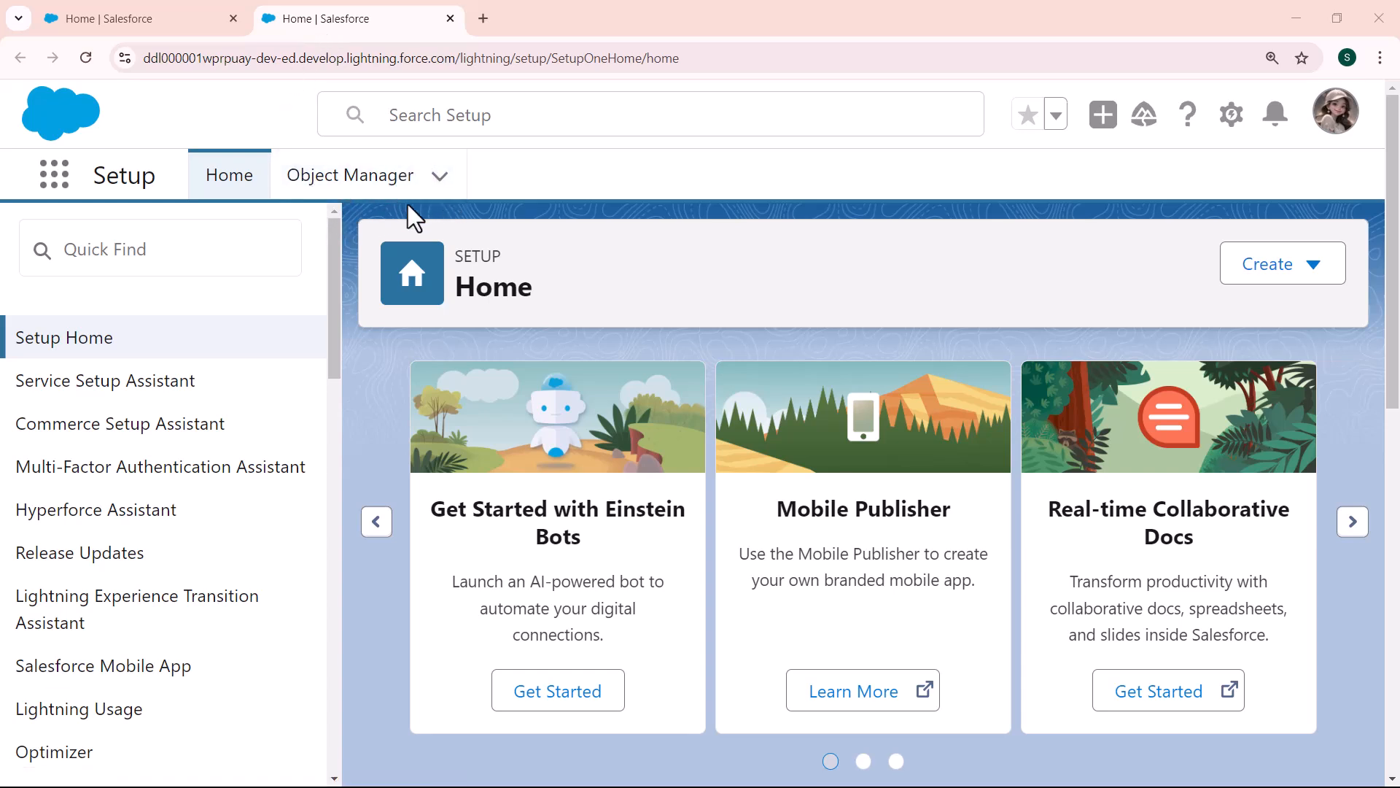
left_click(369, 181)
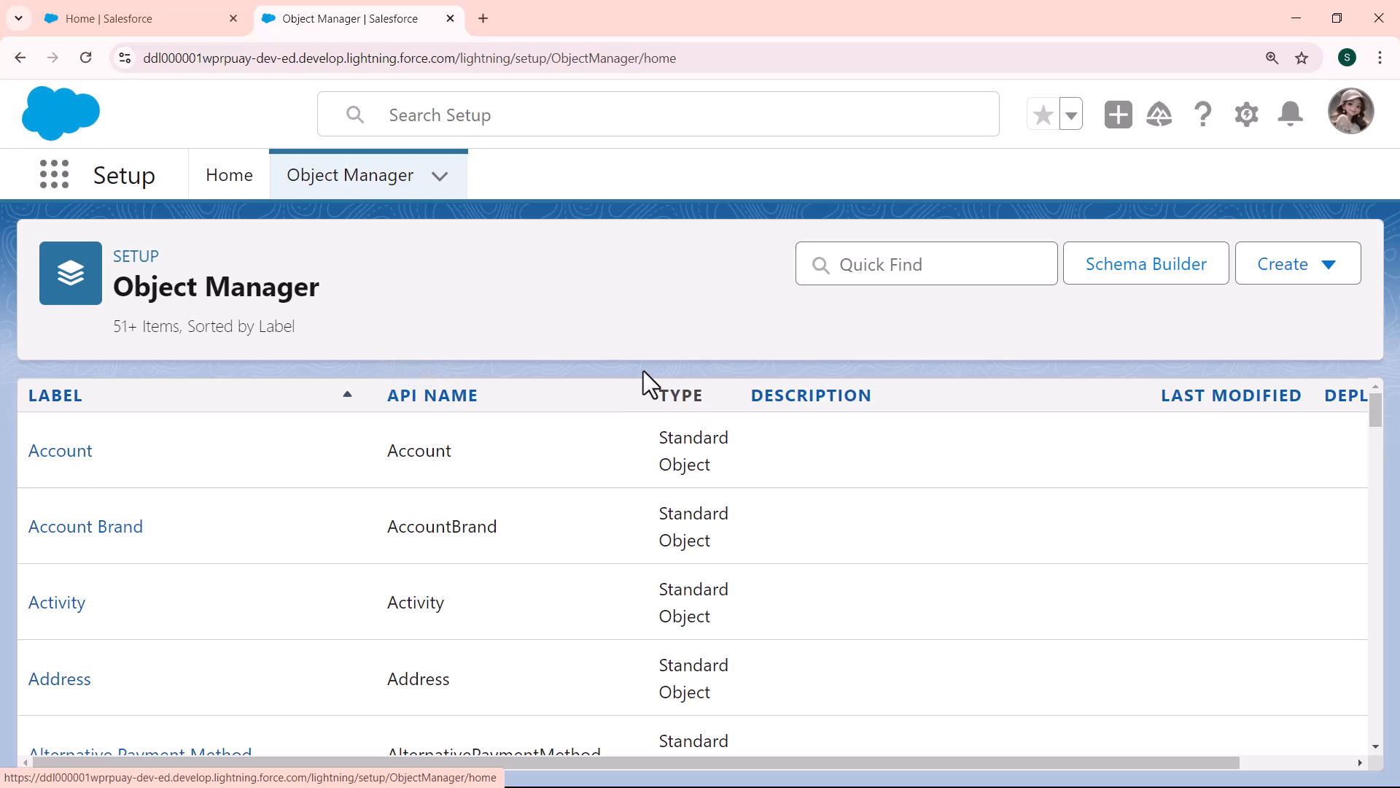
left_click(917, 267)
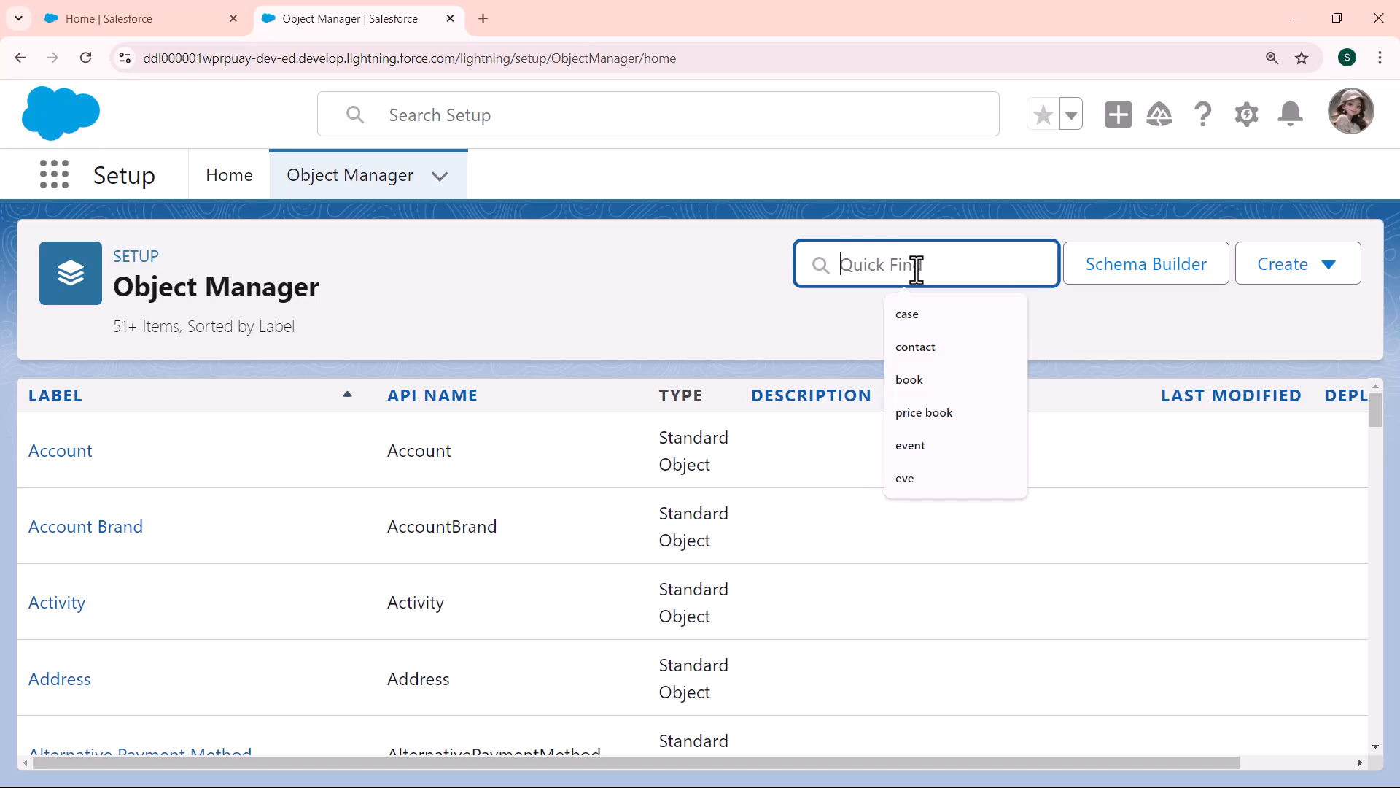
type("event")
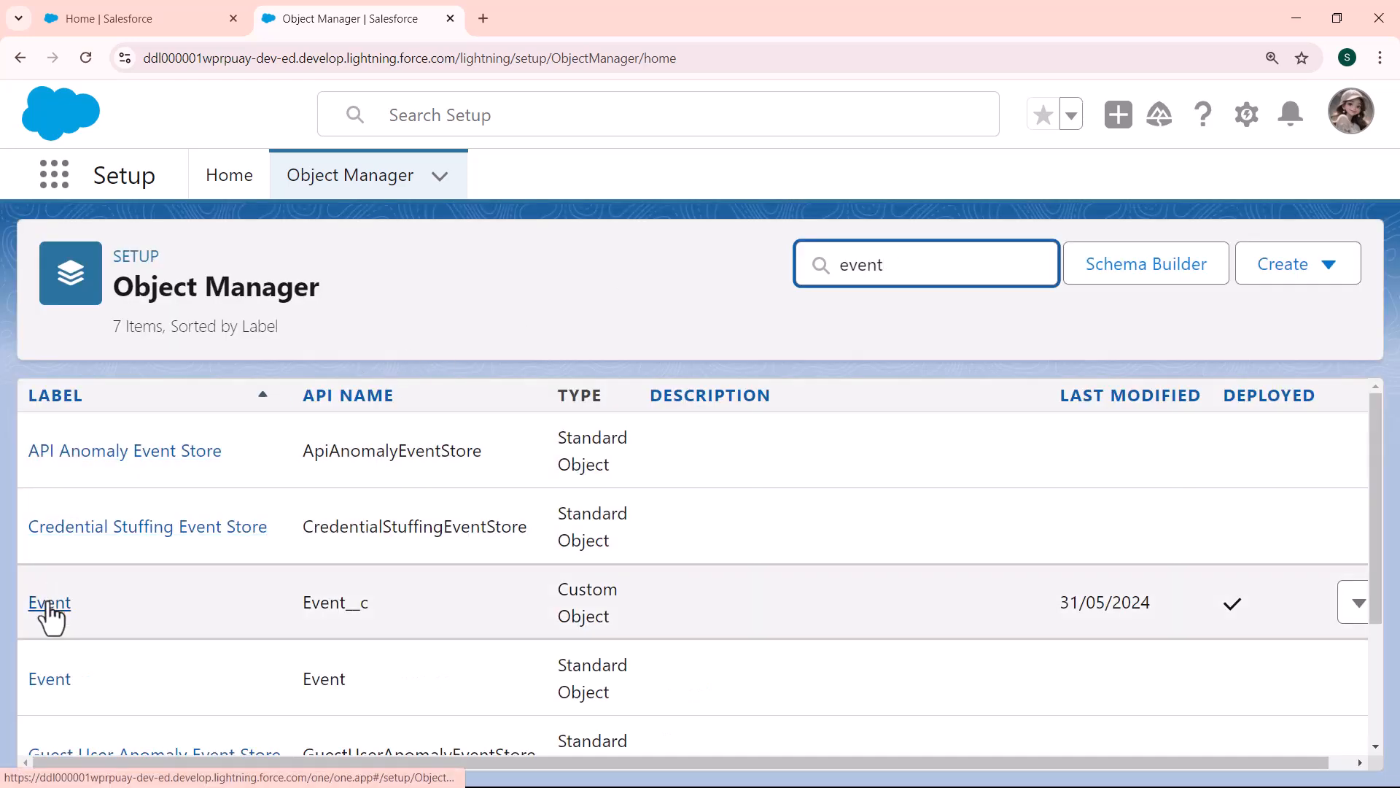
left_click(49, 604)
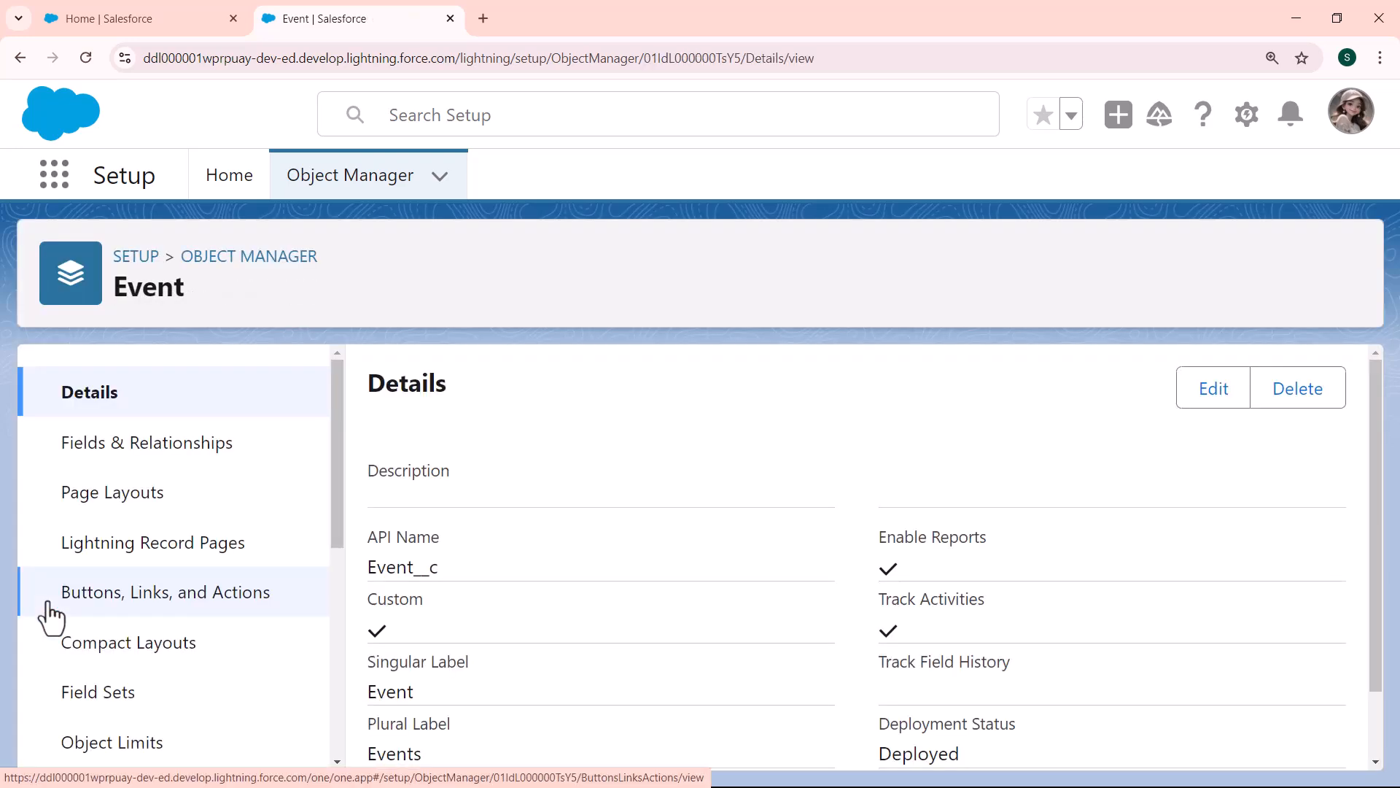
left_click(200, 452)
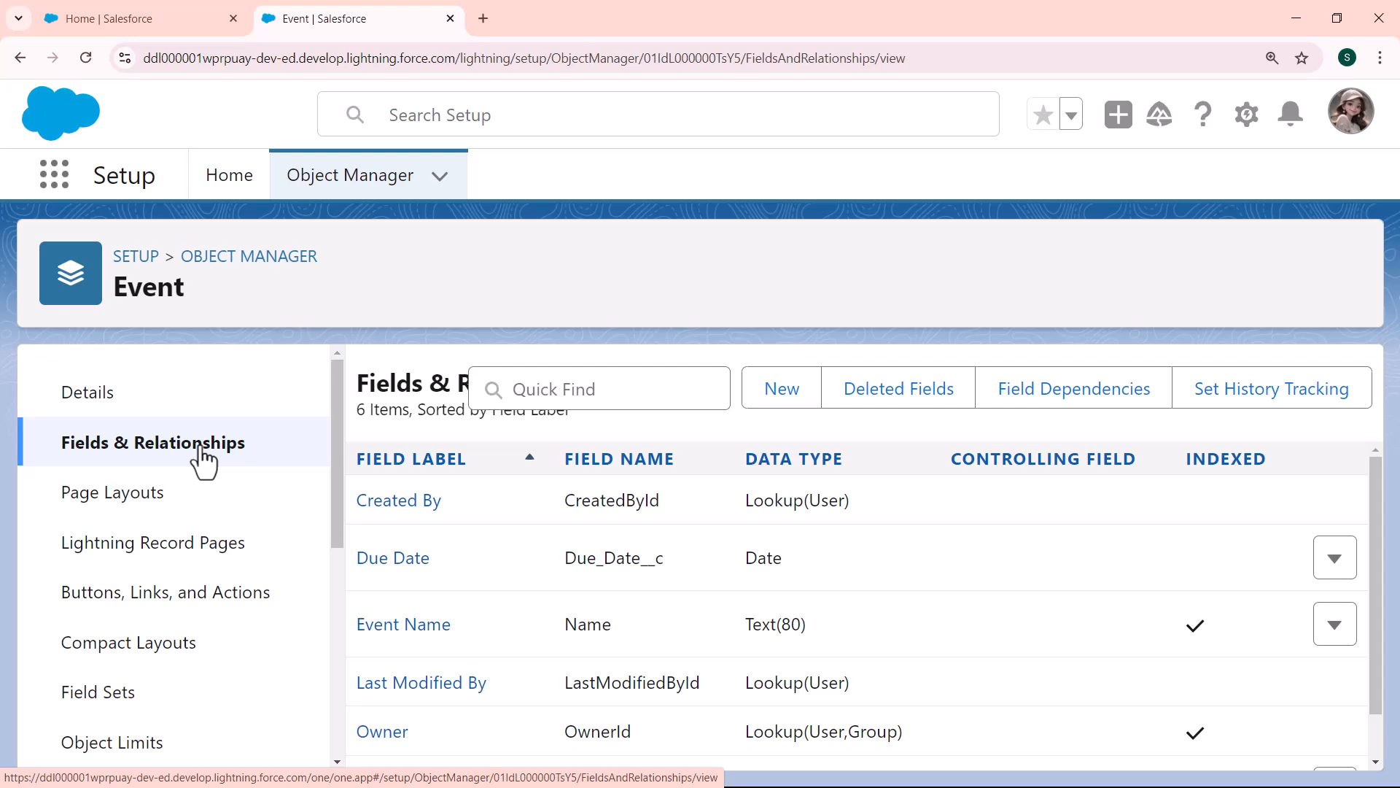
Step: Start a new custom field on the Event object with Formula as its data type
left_click(784, 392)
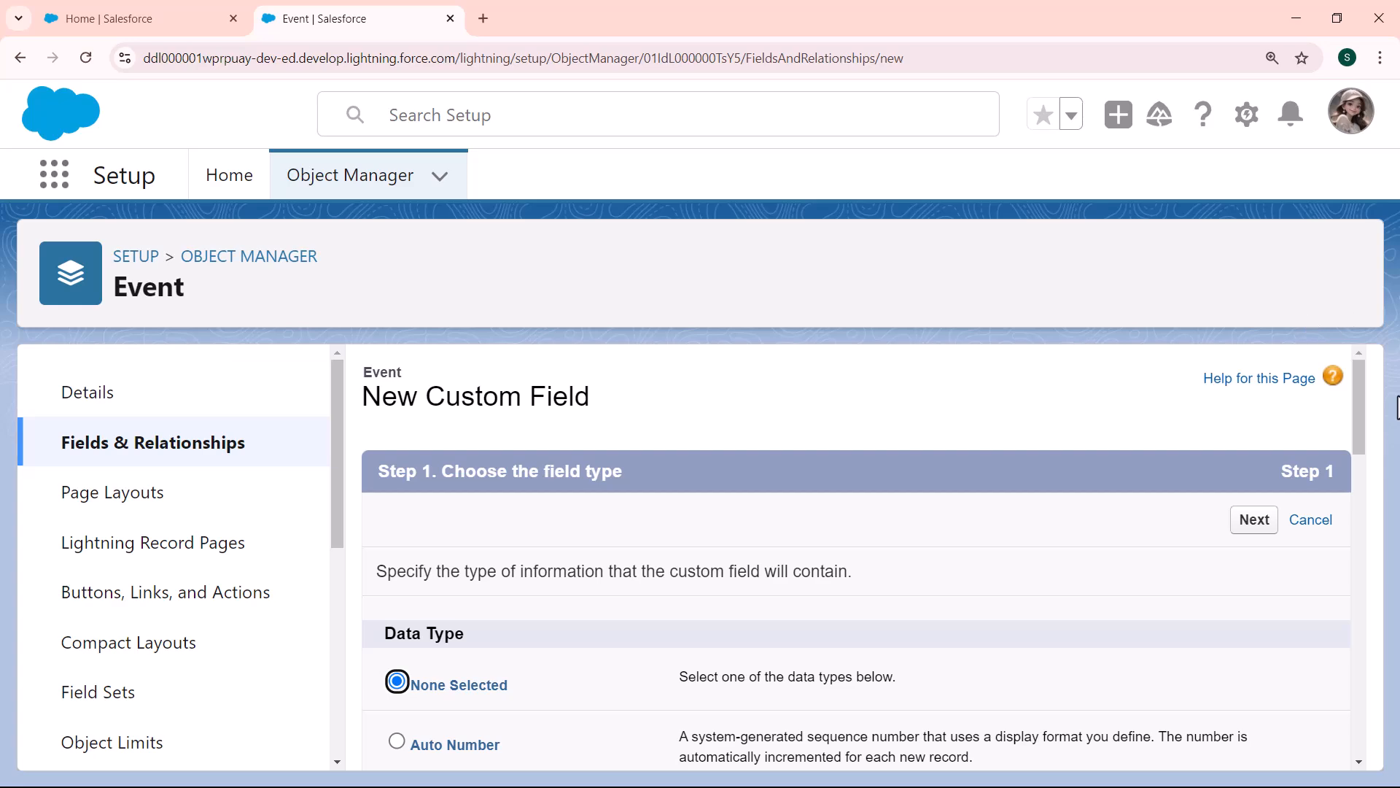
left_click_drag(1360, 399, 1355, 469)
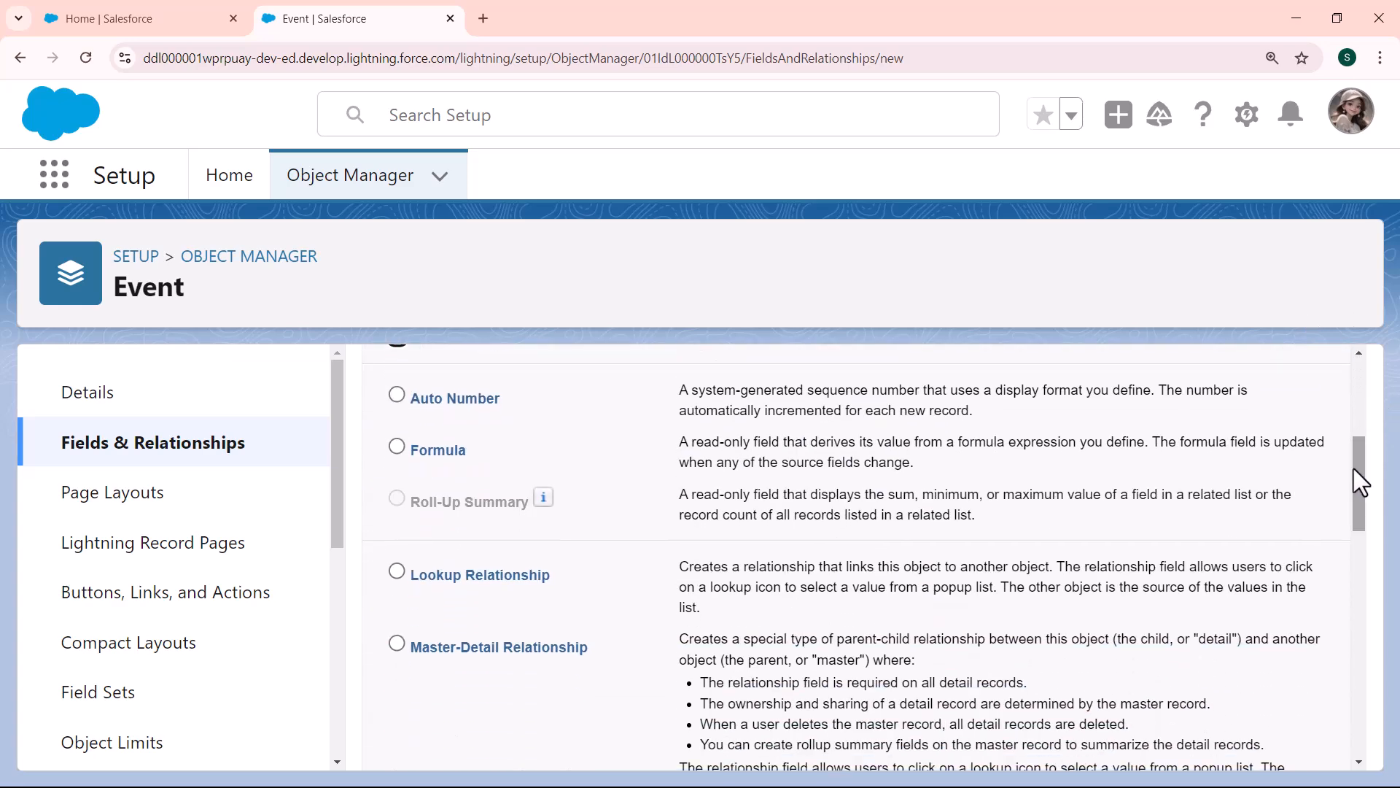
left_click(396, 447)
left_click_drag(1364, 452, 1359, 369)
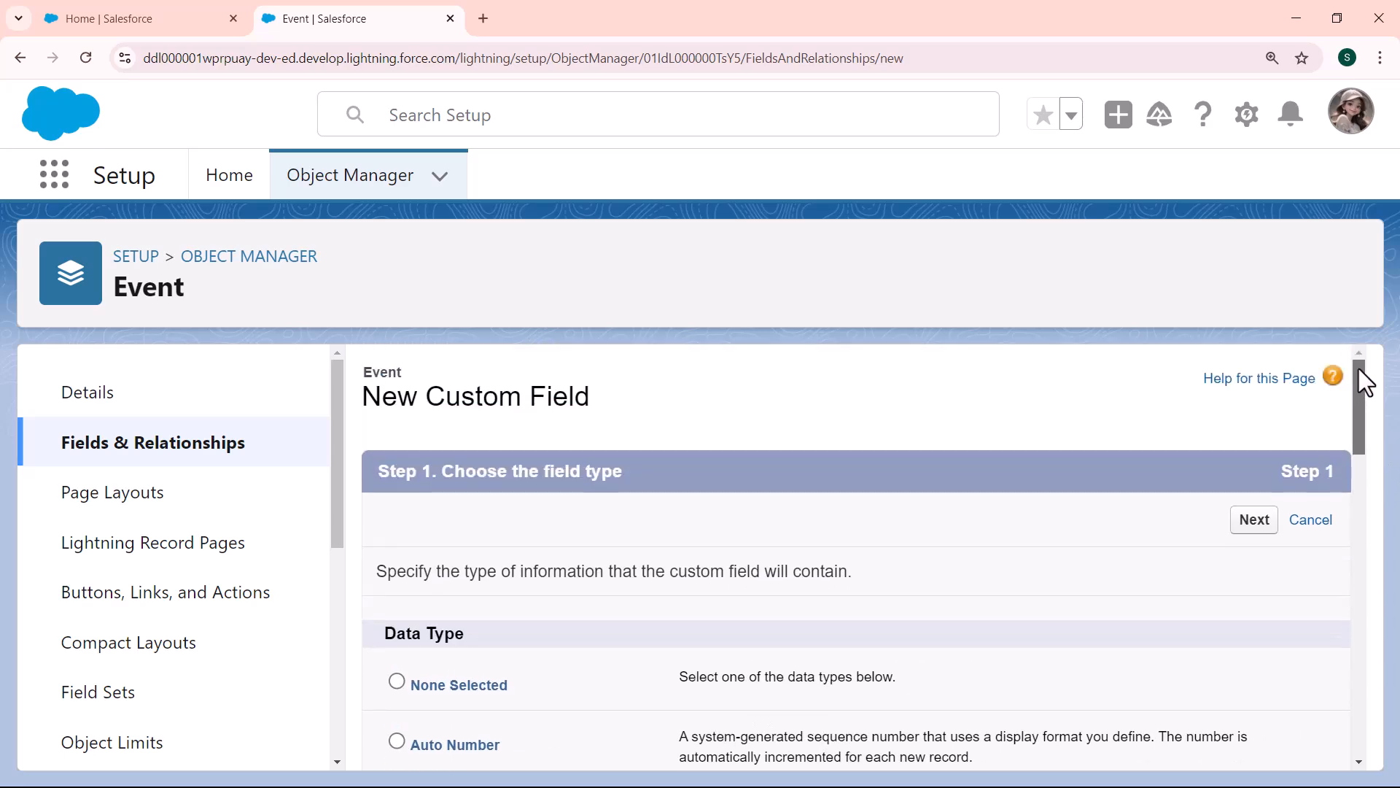
left_click(1254, 520)
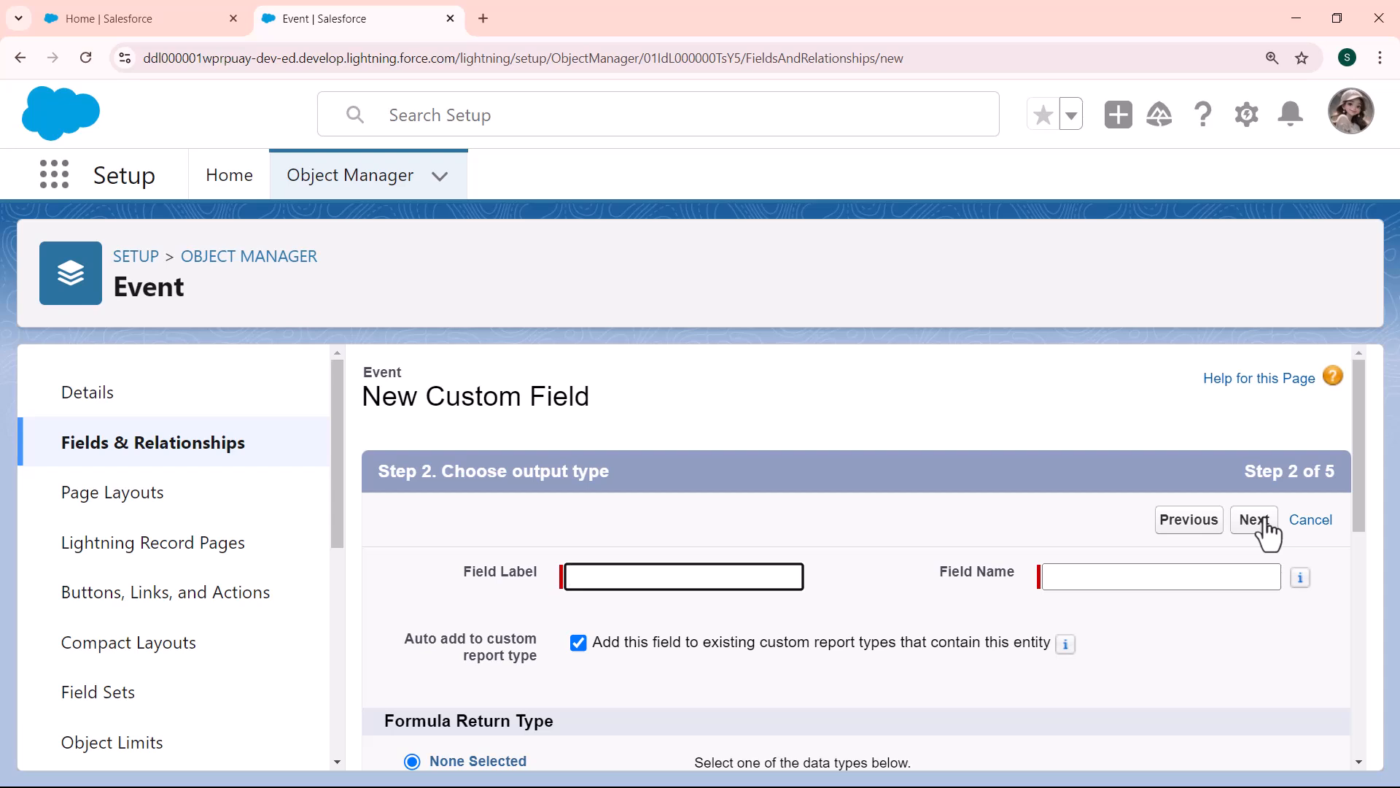
Step: Label the new field "upcoming event" and fill in its field name as upcoming_event
left_click(751, 573)
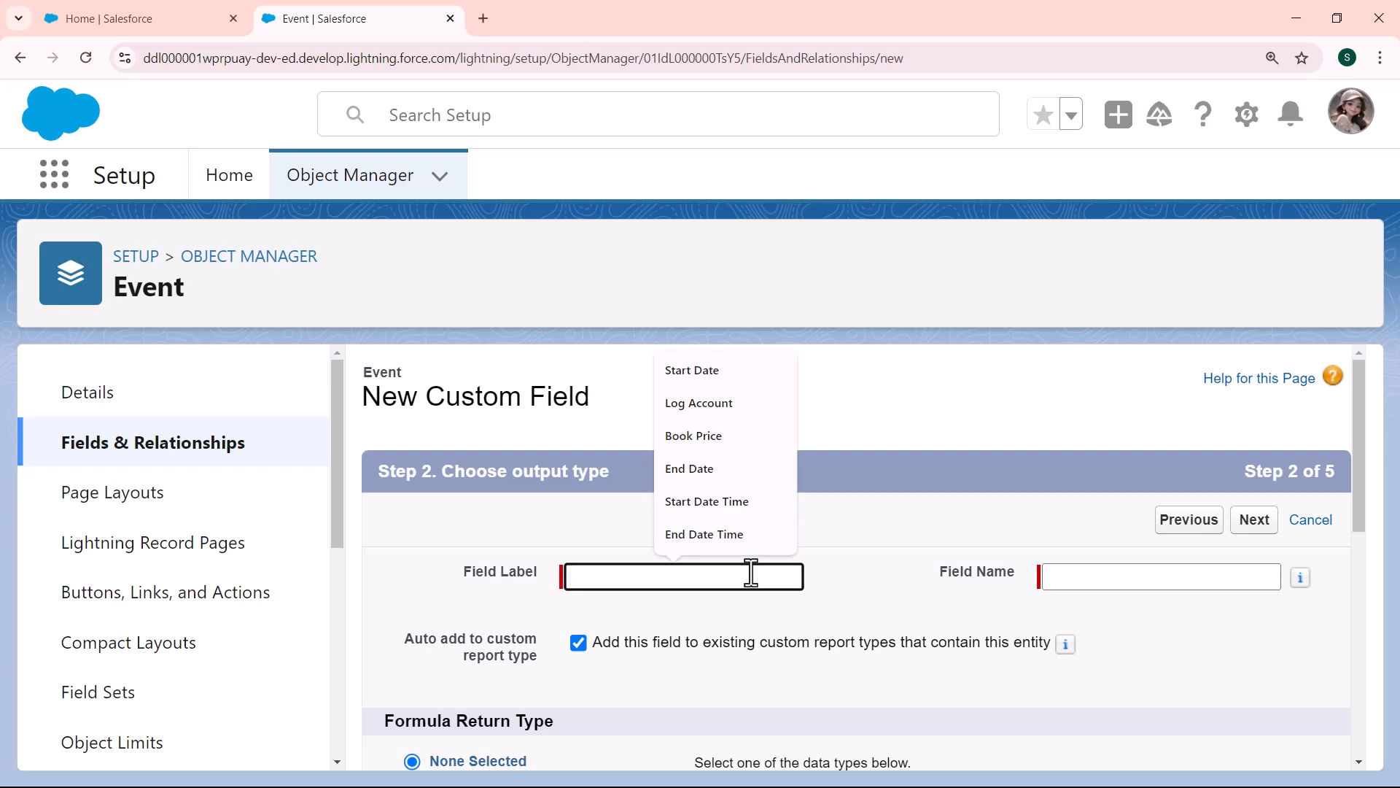
type("u")
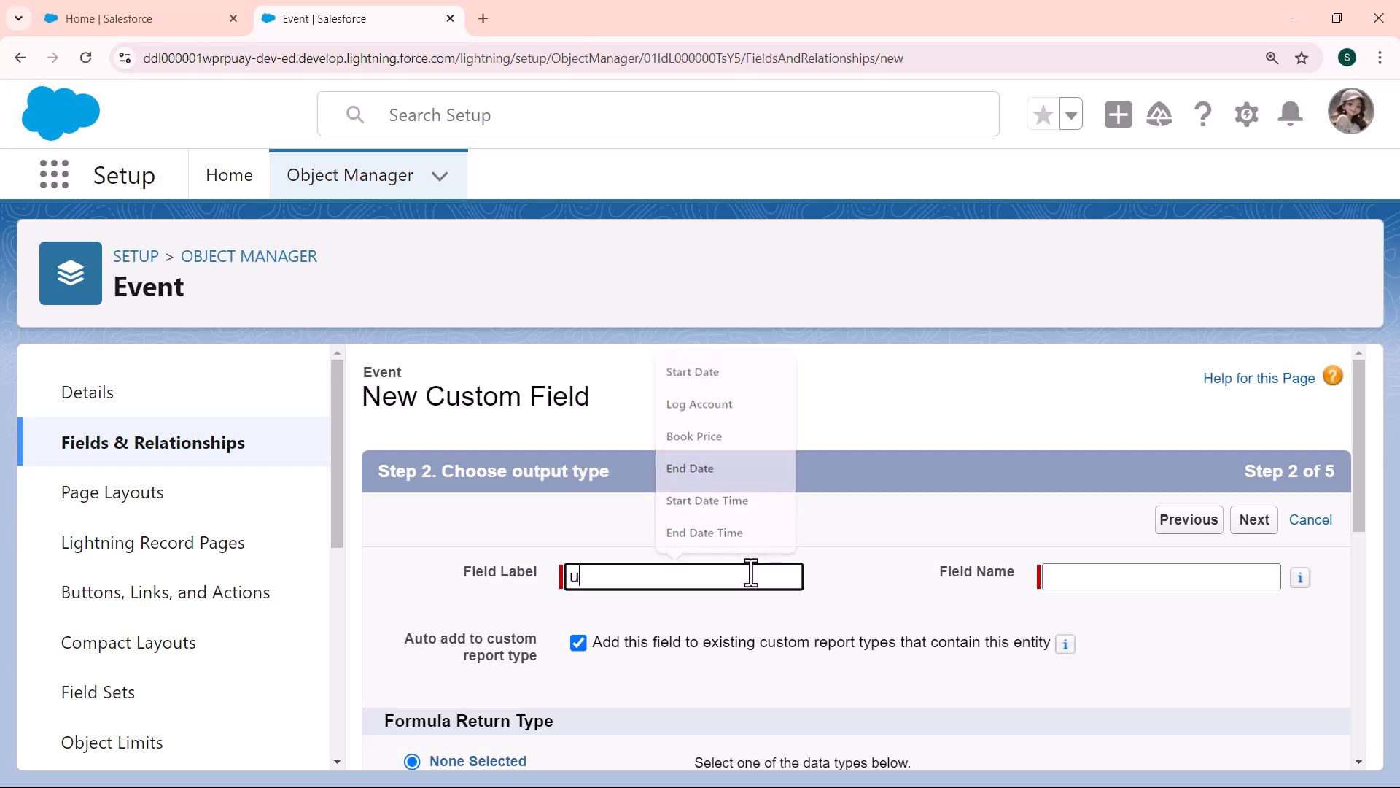
type("plcoming")
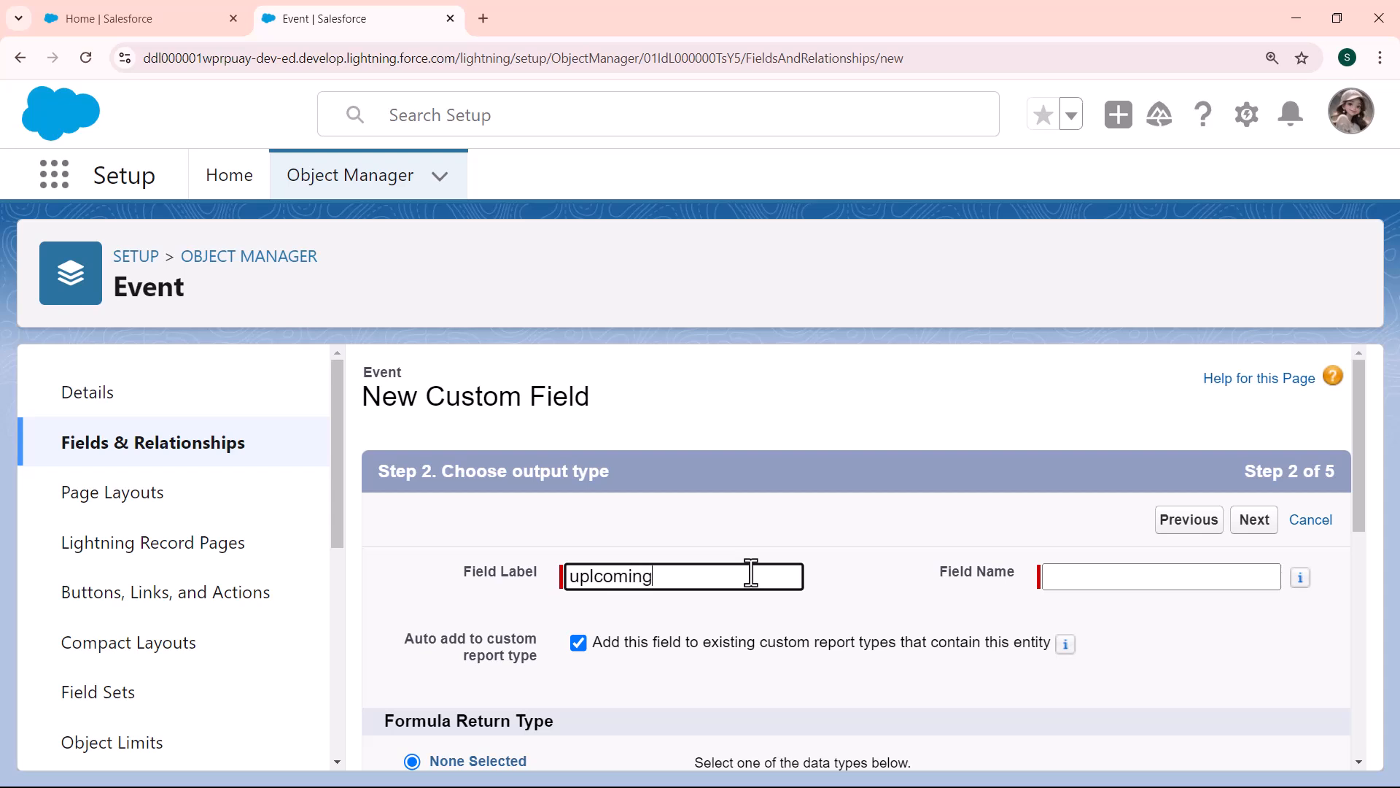
key("Left")
key("Left")
key("Left")
key("Left")
key("Left")
key("Left")
key("BackSpace")
key("End")
type("event")
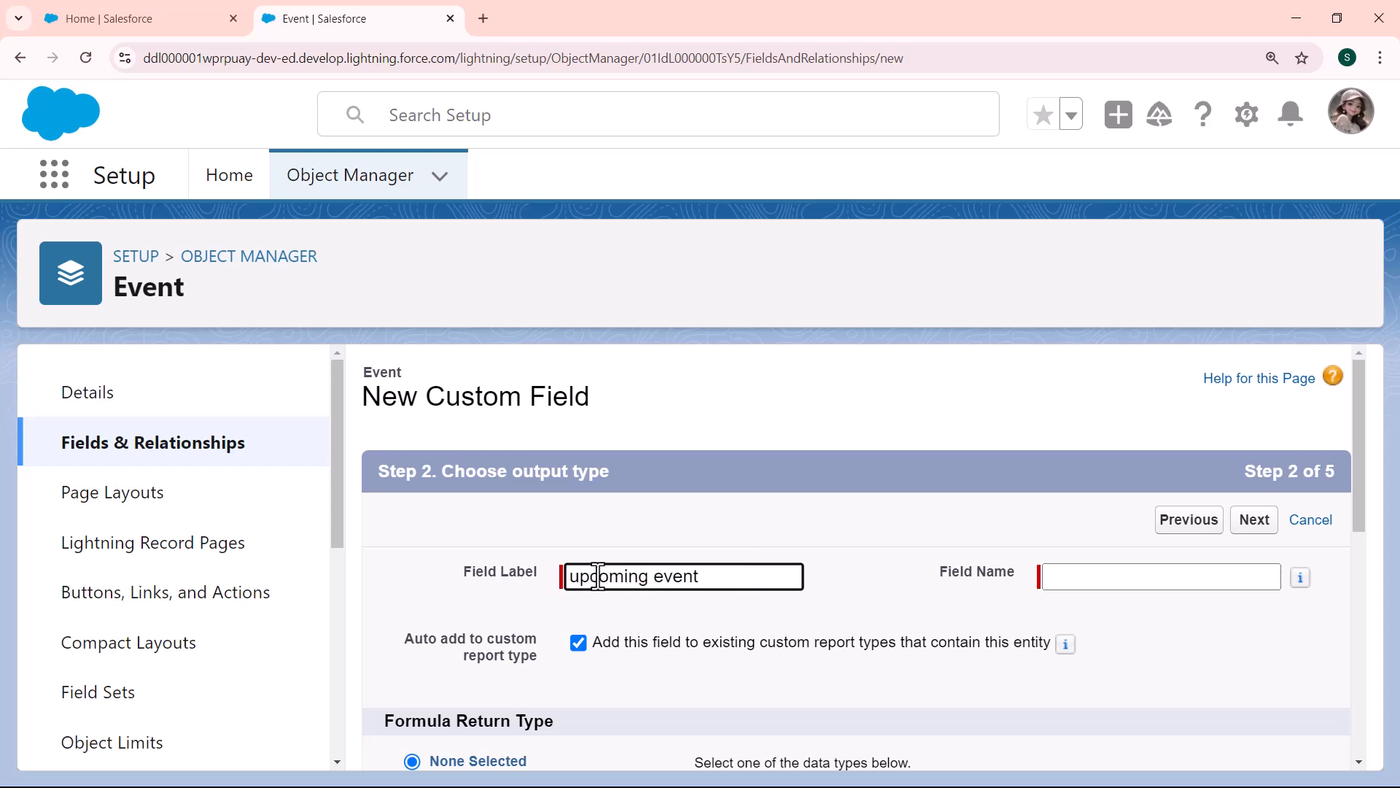
left_click(1069, 572)
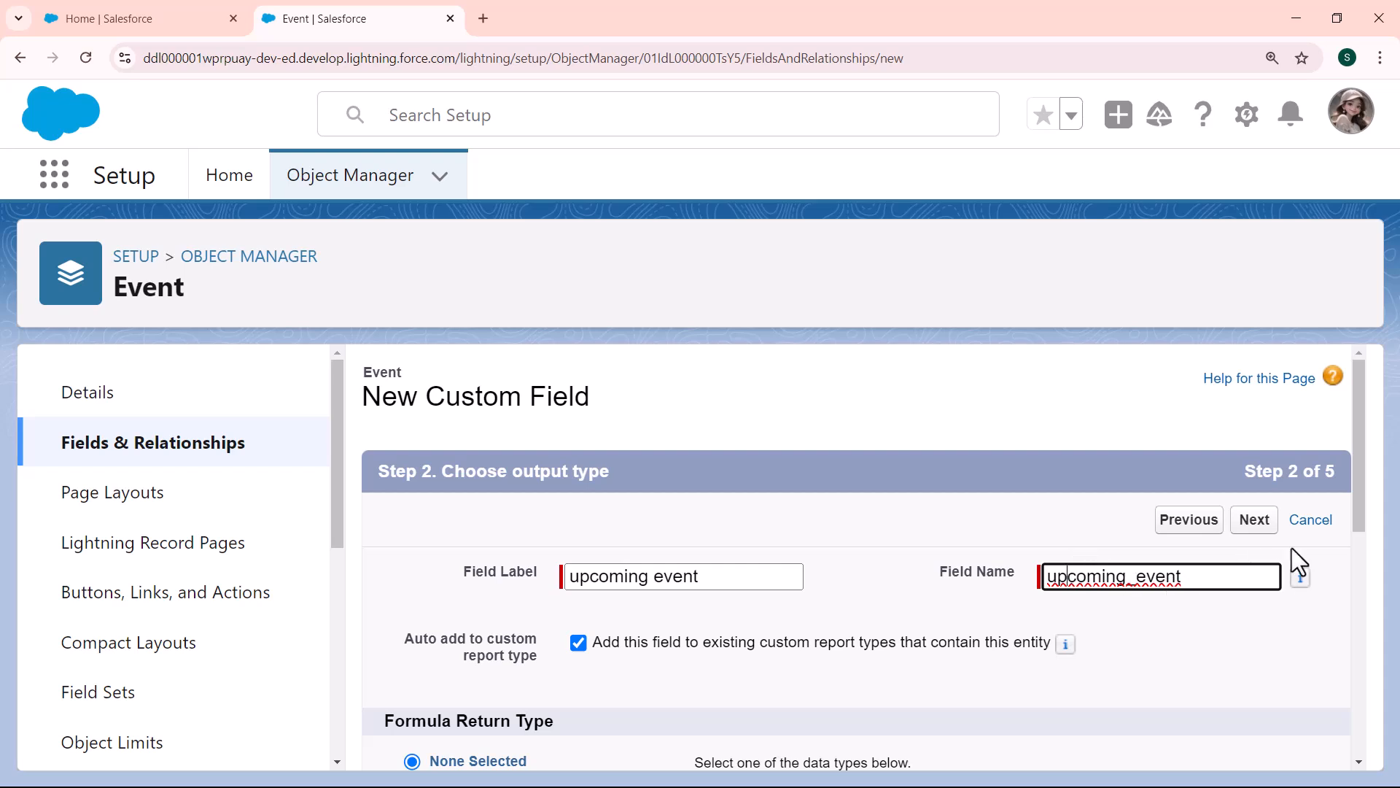
Step: Set the formula return type to Date and continue to the formula entry
left_click_drag(1358, 479, 1364, 587)
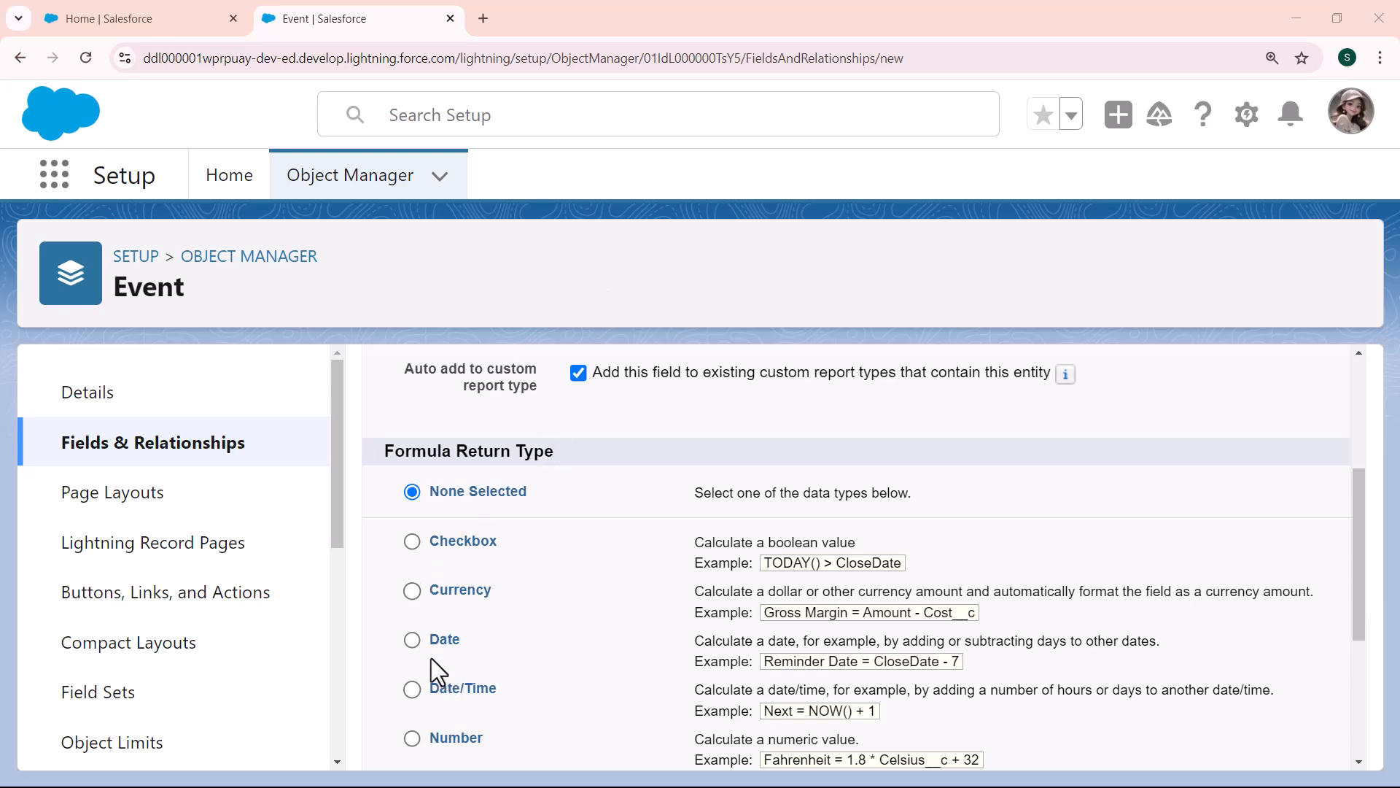
left_click(412, 641)
scroll(1359, 384, "up", 4)
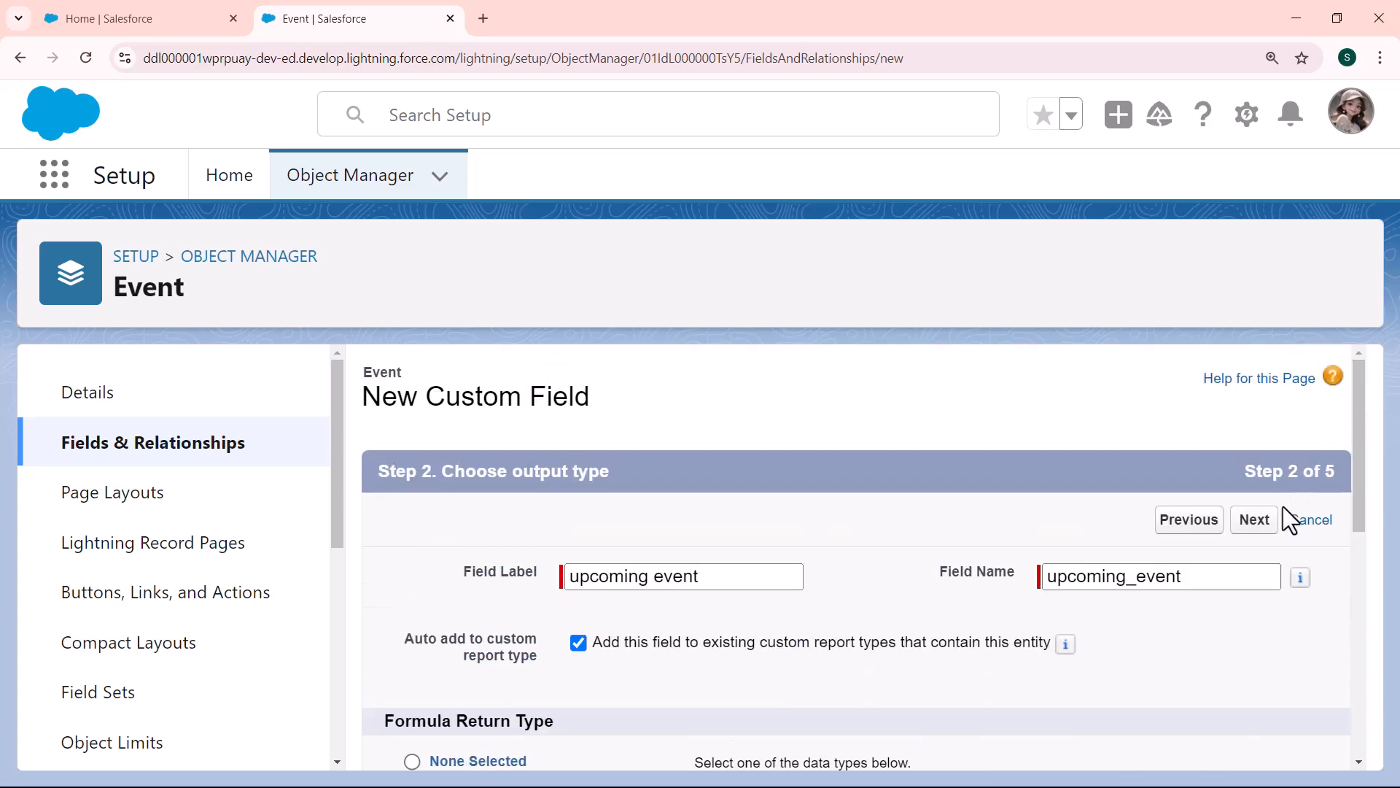
left_click(1255, 521)
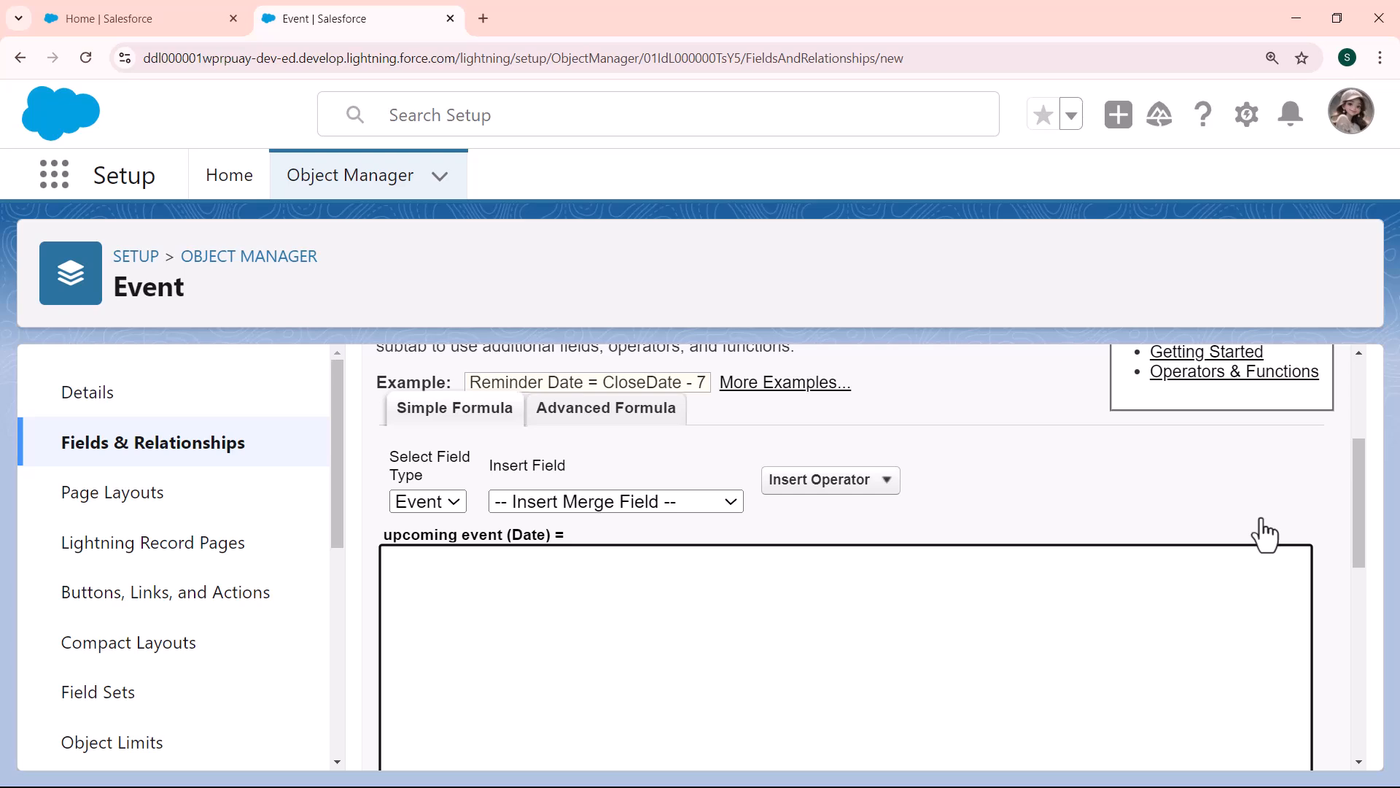
Step: Switch to the advanced formula editor and insert the ADDMONTHS function into the formula
scroll(1355, 418, "down", 1)
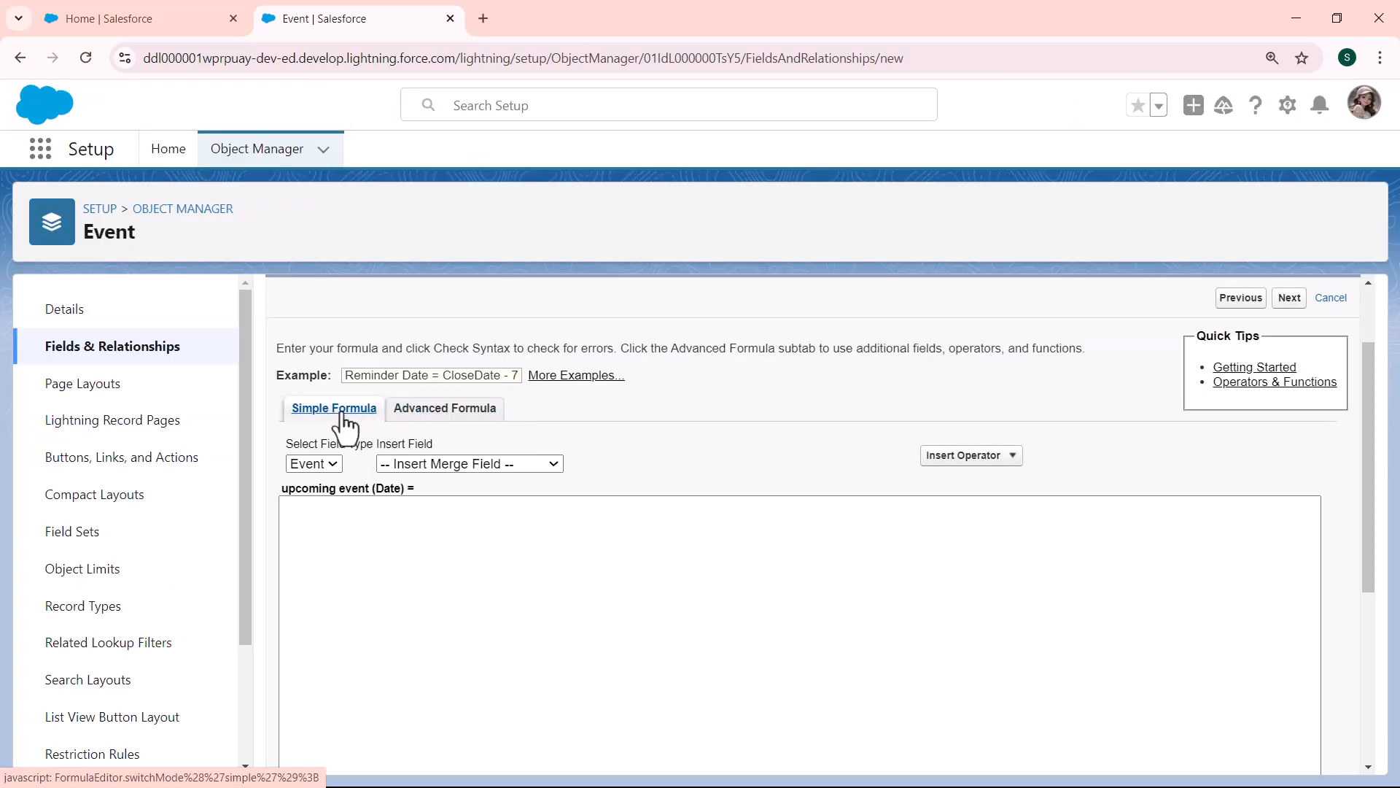
left_click(429, 413)
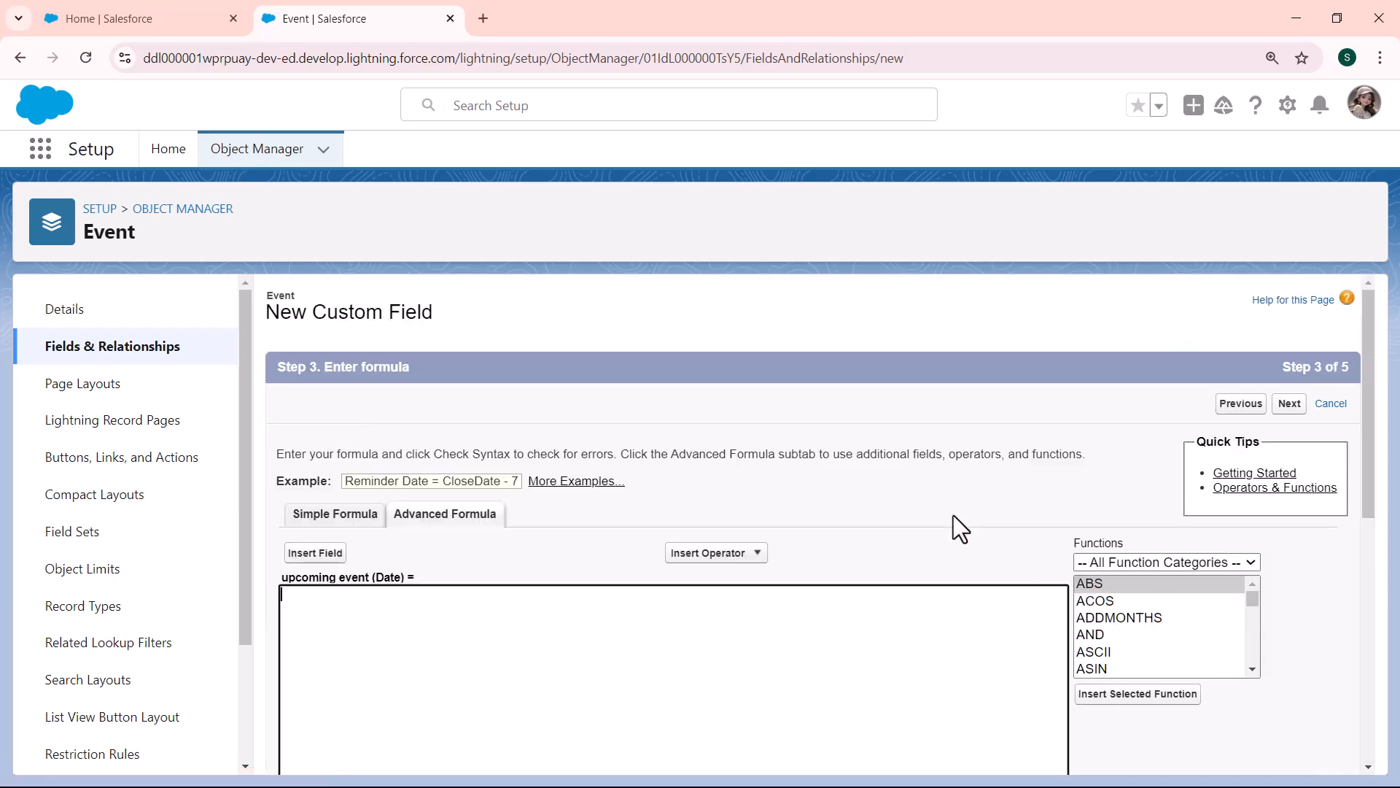
key("ctrl+plus")
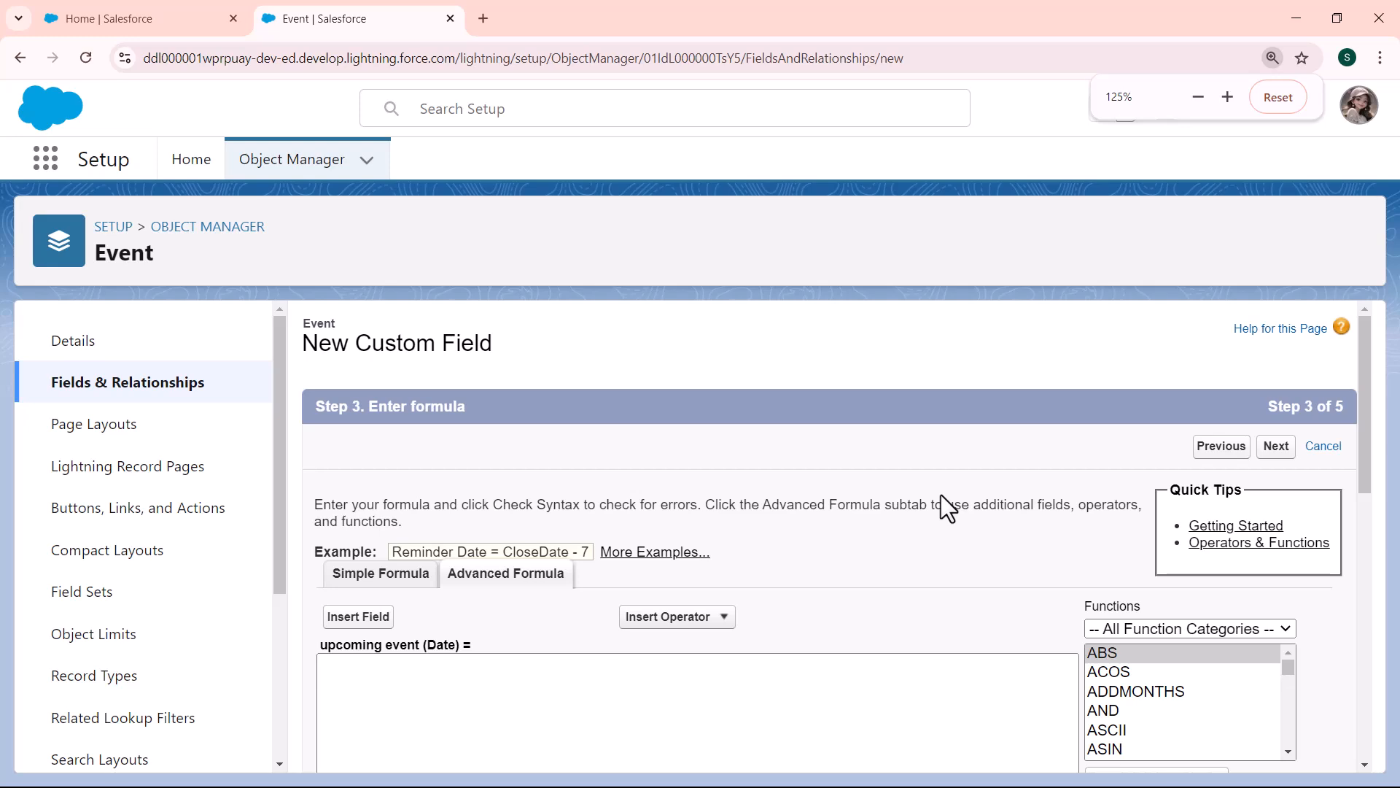
left_click_drag(1361, 444, 1293, 500)
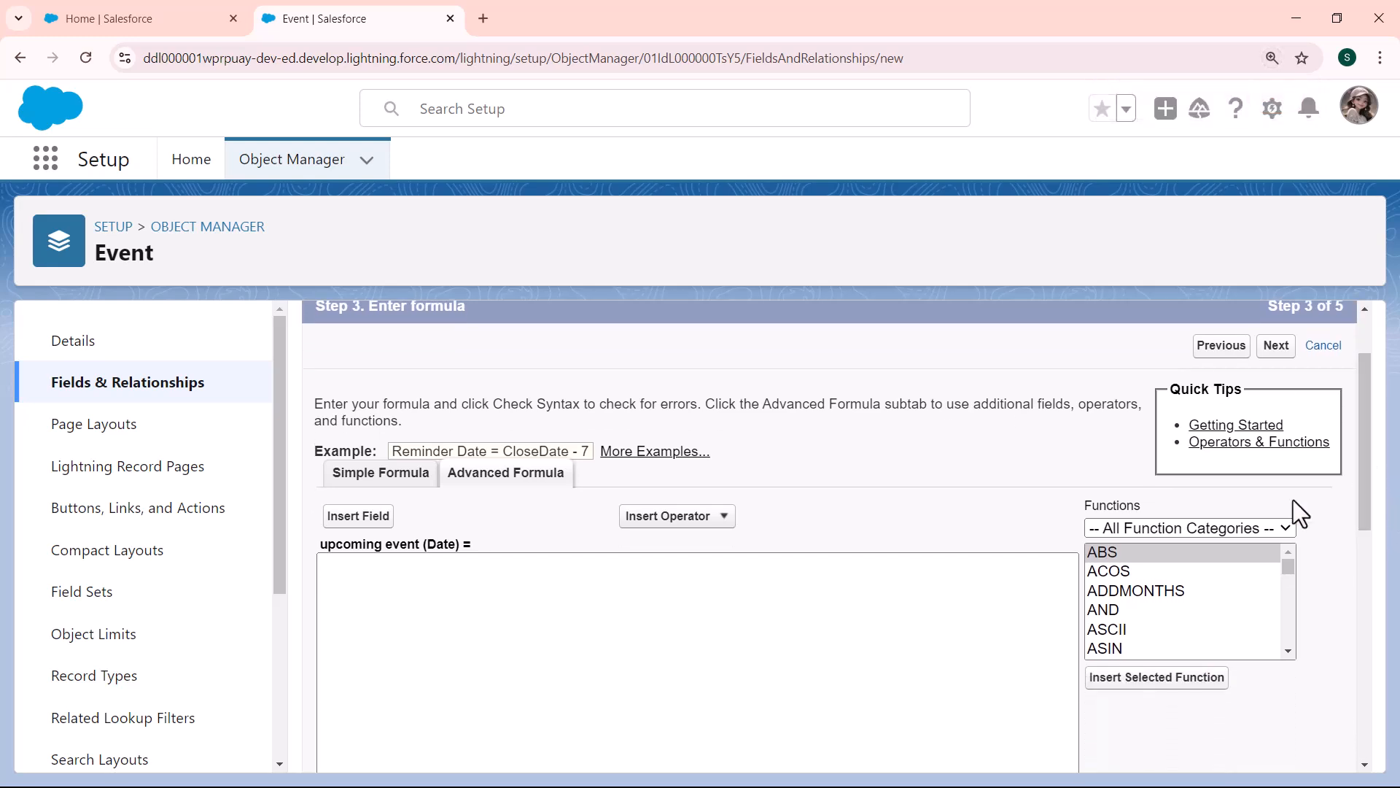
left_click(1163, 589)
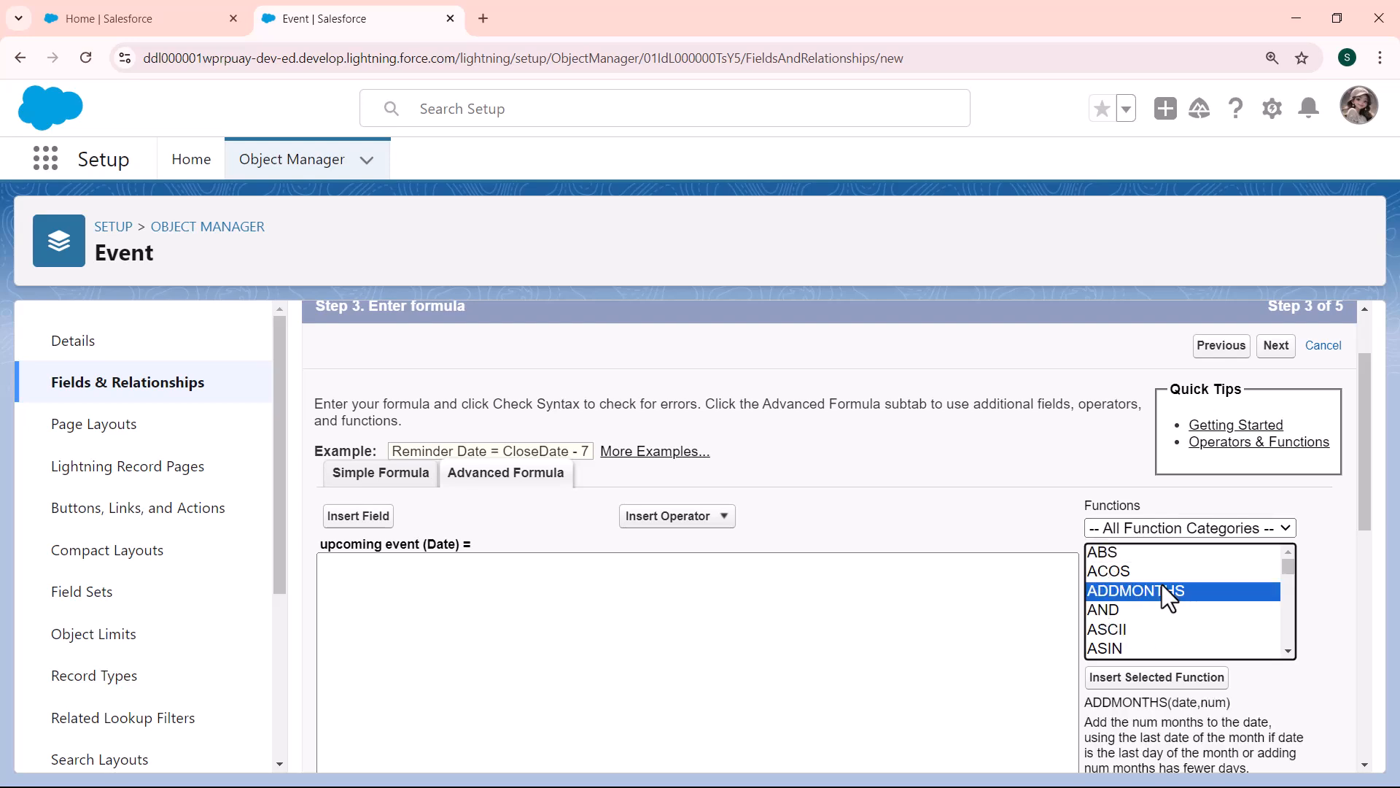
left_click(1174, 678)
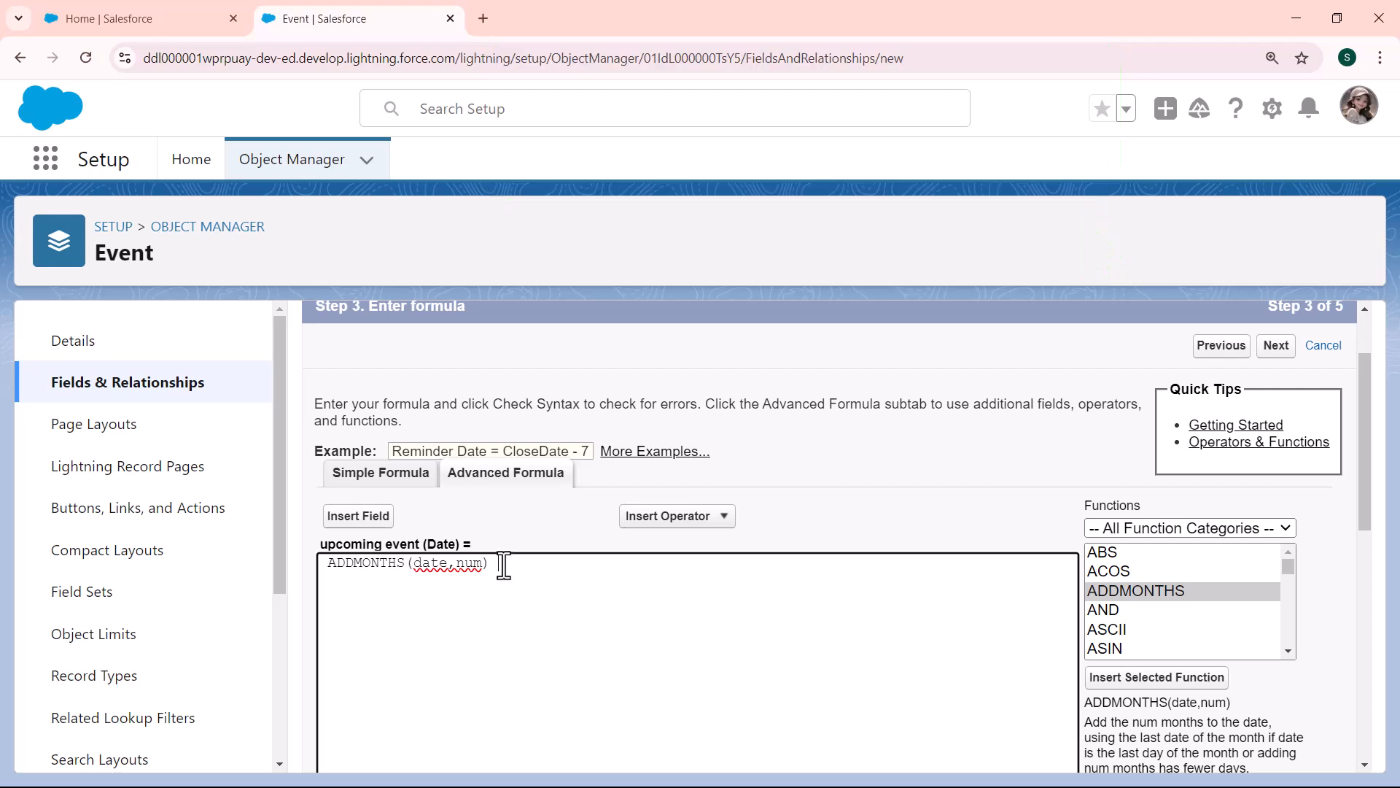
Step: Replace the date argument of ADDMONTHS with the Event object's Due Date field (Due_Date__c)
left_click(449, 562)
key("BackSpace")
key("BackSpace")
key("BackSpace")
key("BackSpace")
left_click(377, 524)
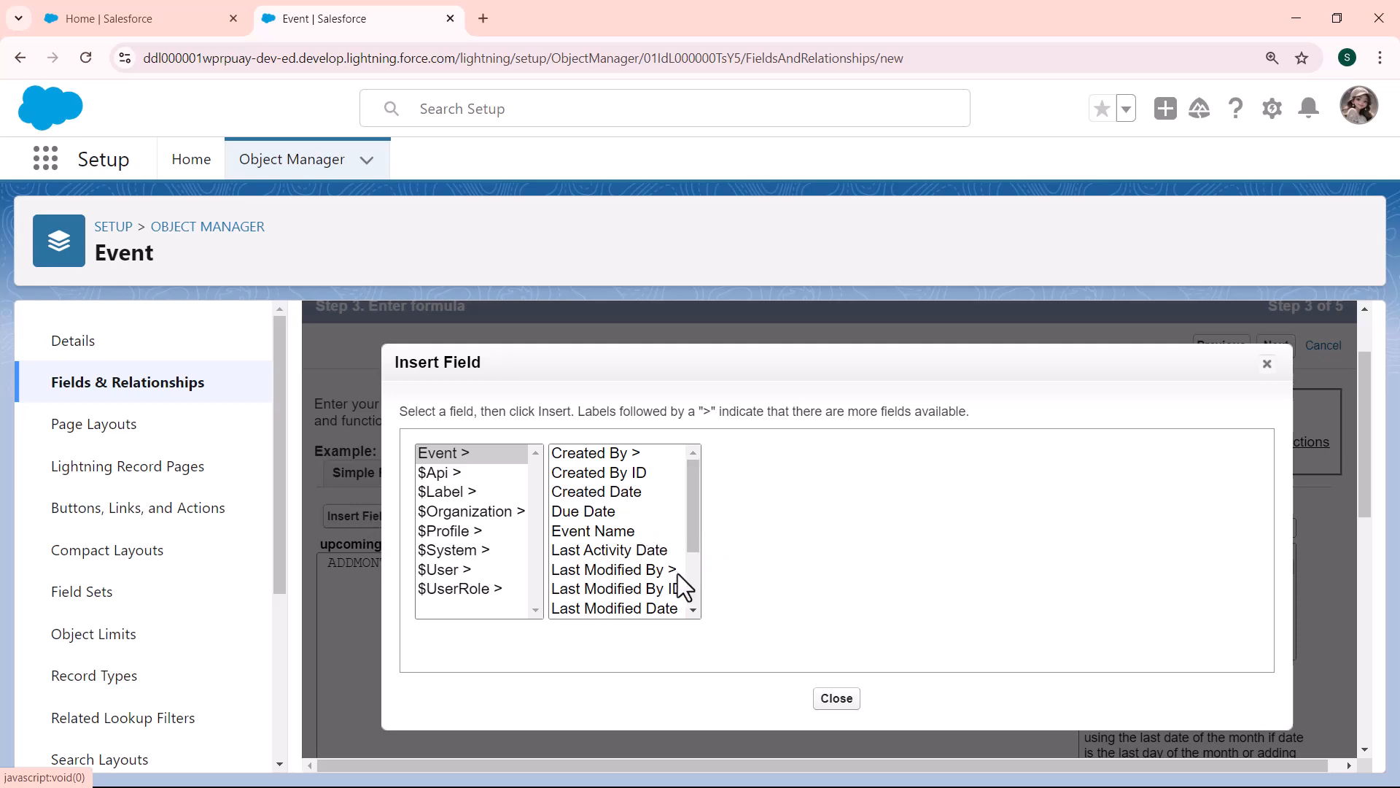
left_click(596, 511)
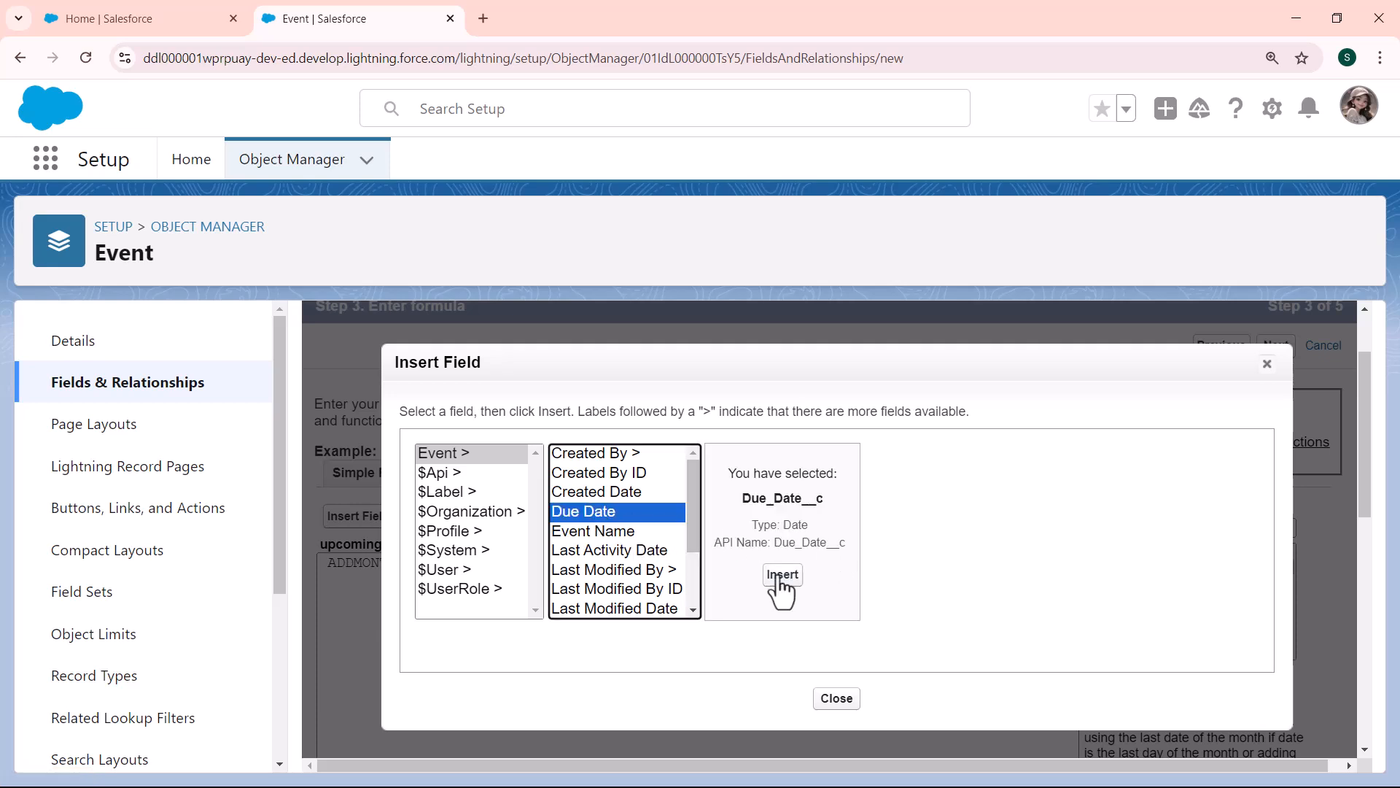
left_click(782, 576)
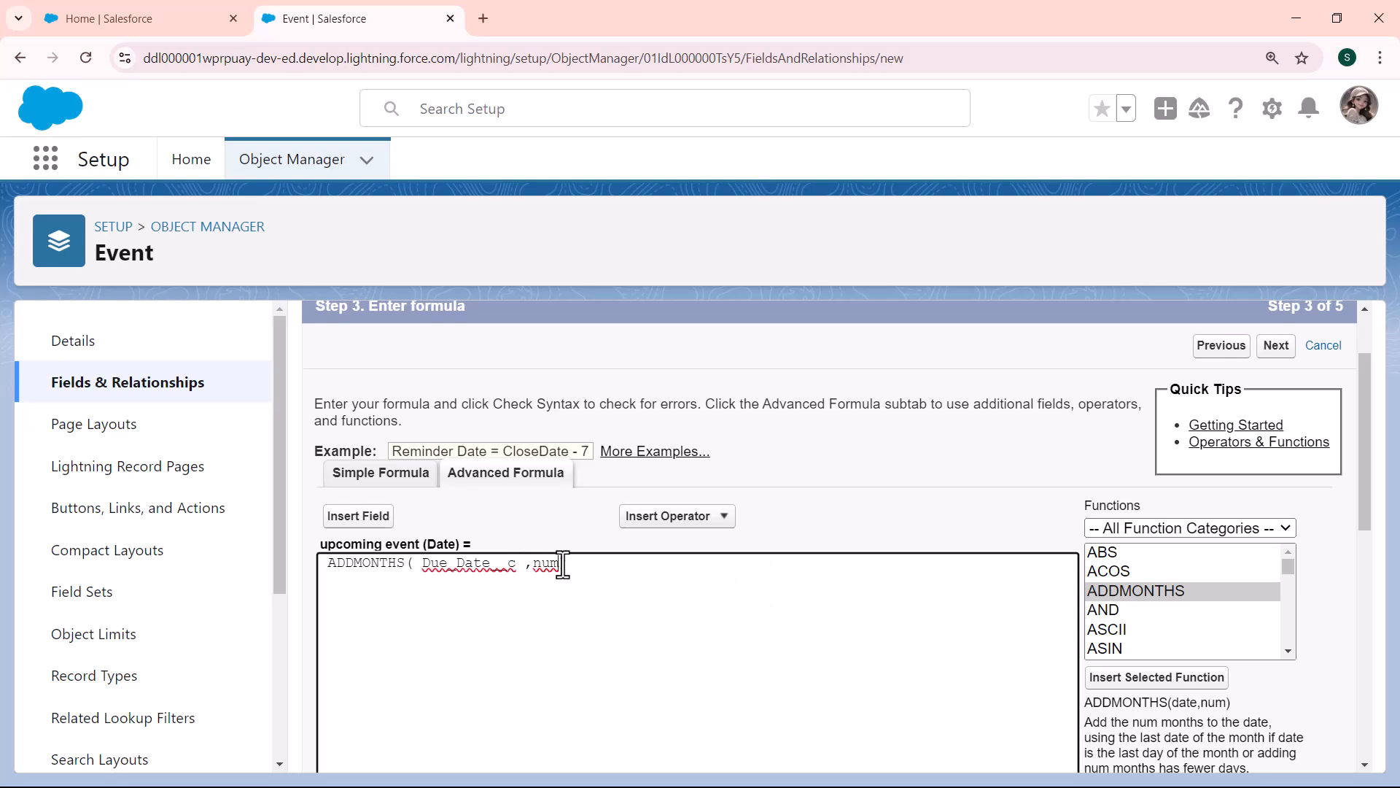
Step: Replace the num argument of ADDMONTHS with 1
key("BackSpace")
key("BackSpace")
key("BackSpace")
type("1")
Step: Check the syntax of the upcoming event formula and review the description, help text and blank field handling settings
left_click(1362, 567)
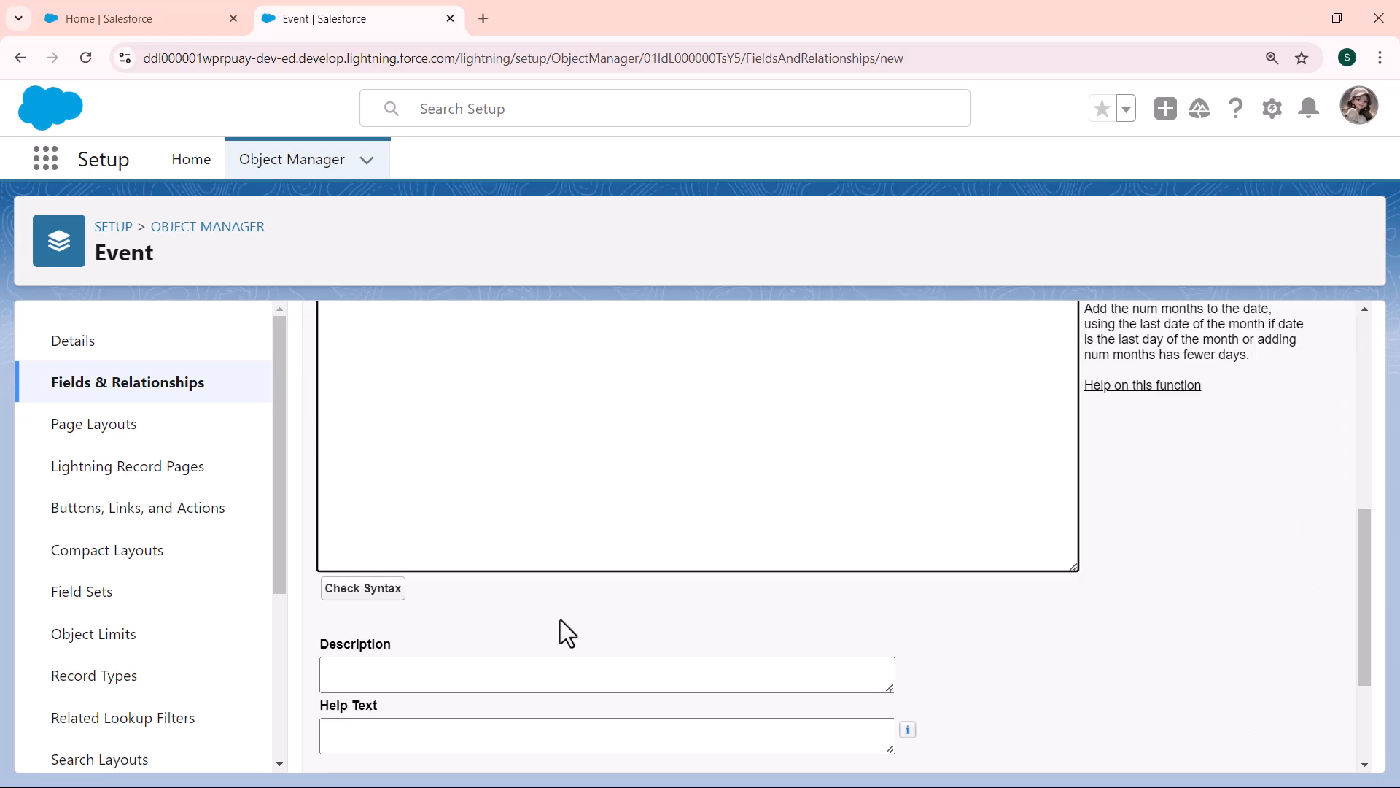
left_click(367, 595)
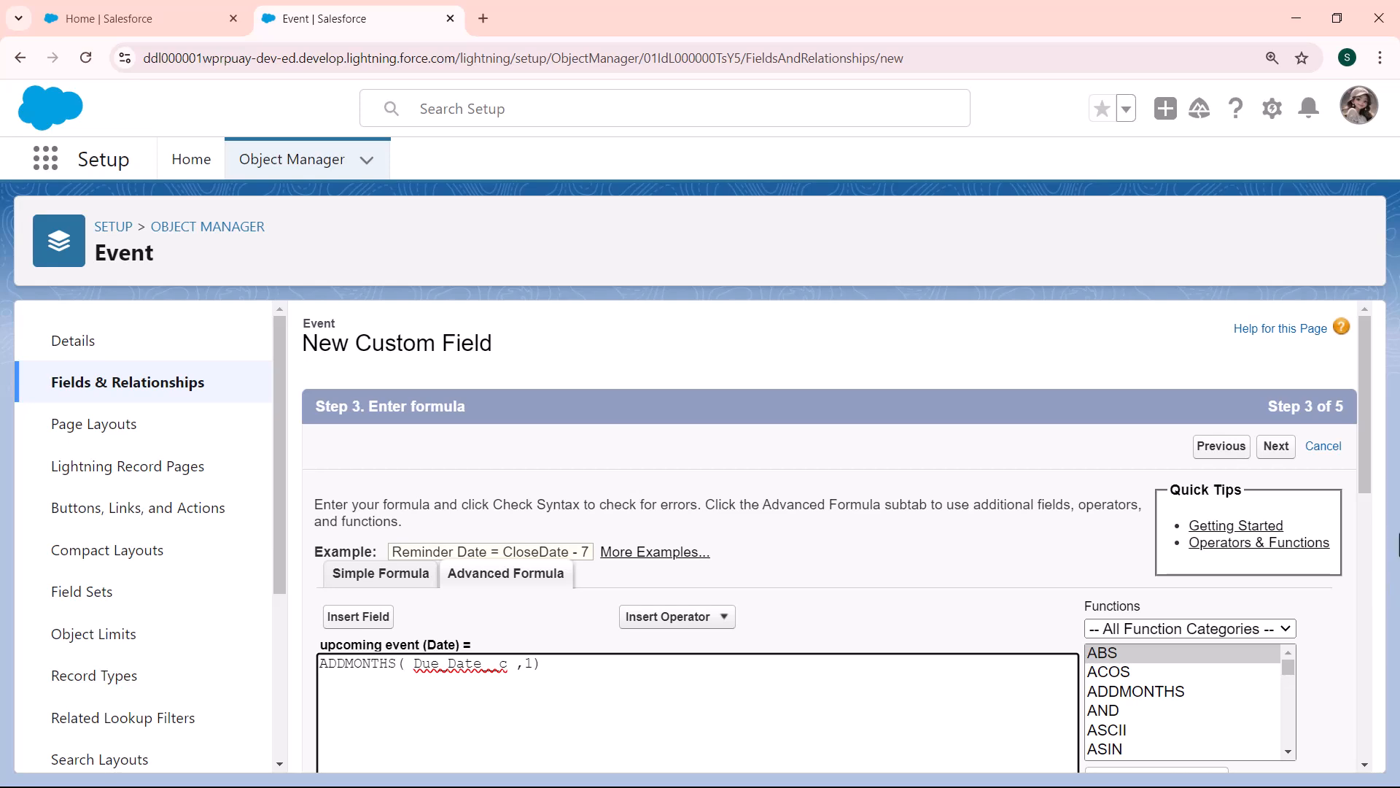
left_click(1374, 584)
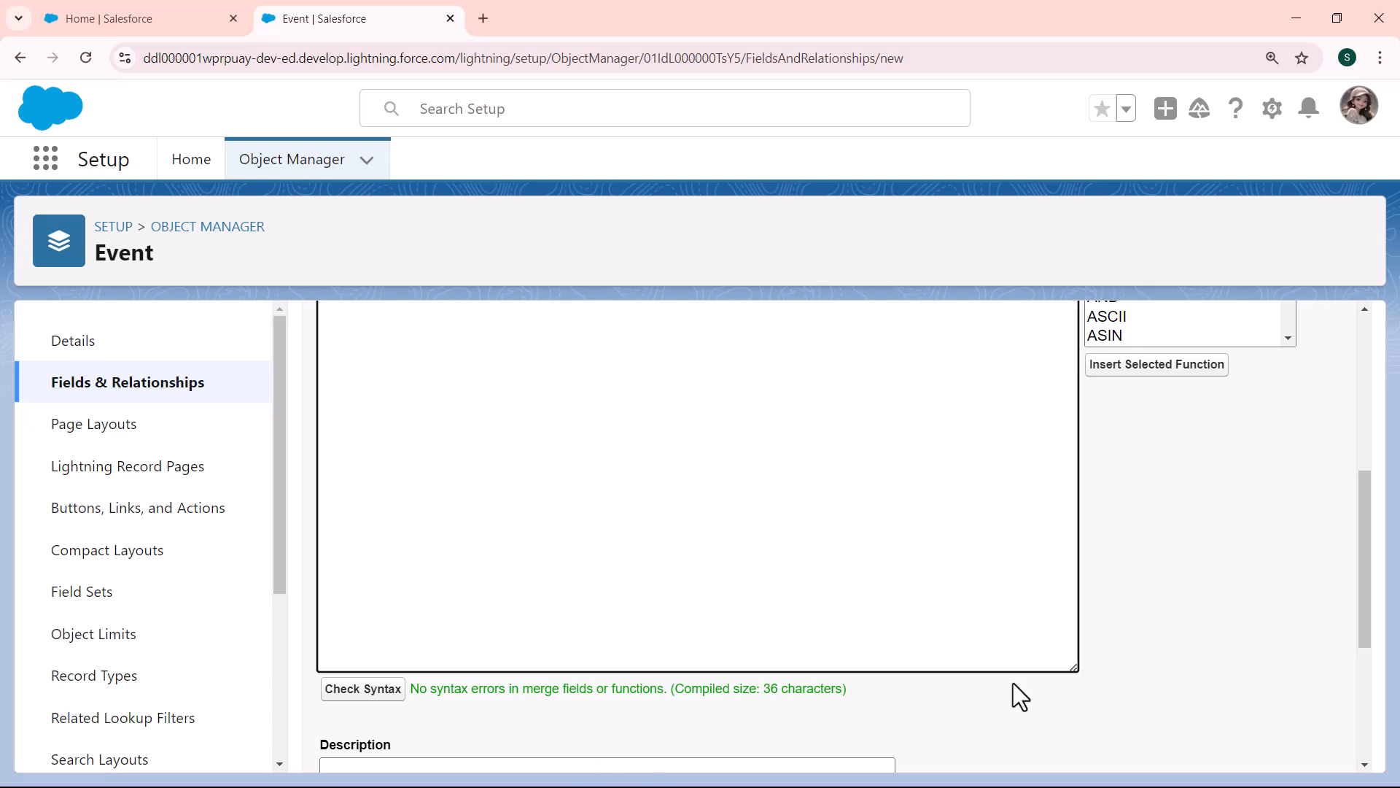
scroll(1366, 666, "down", 4)
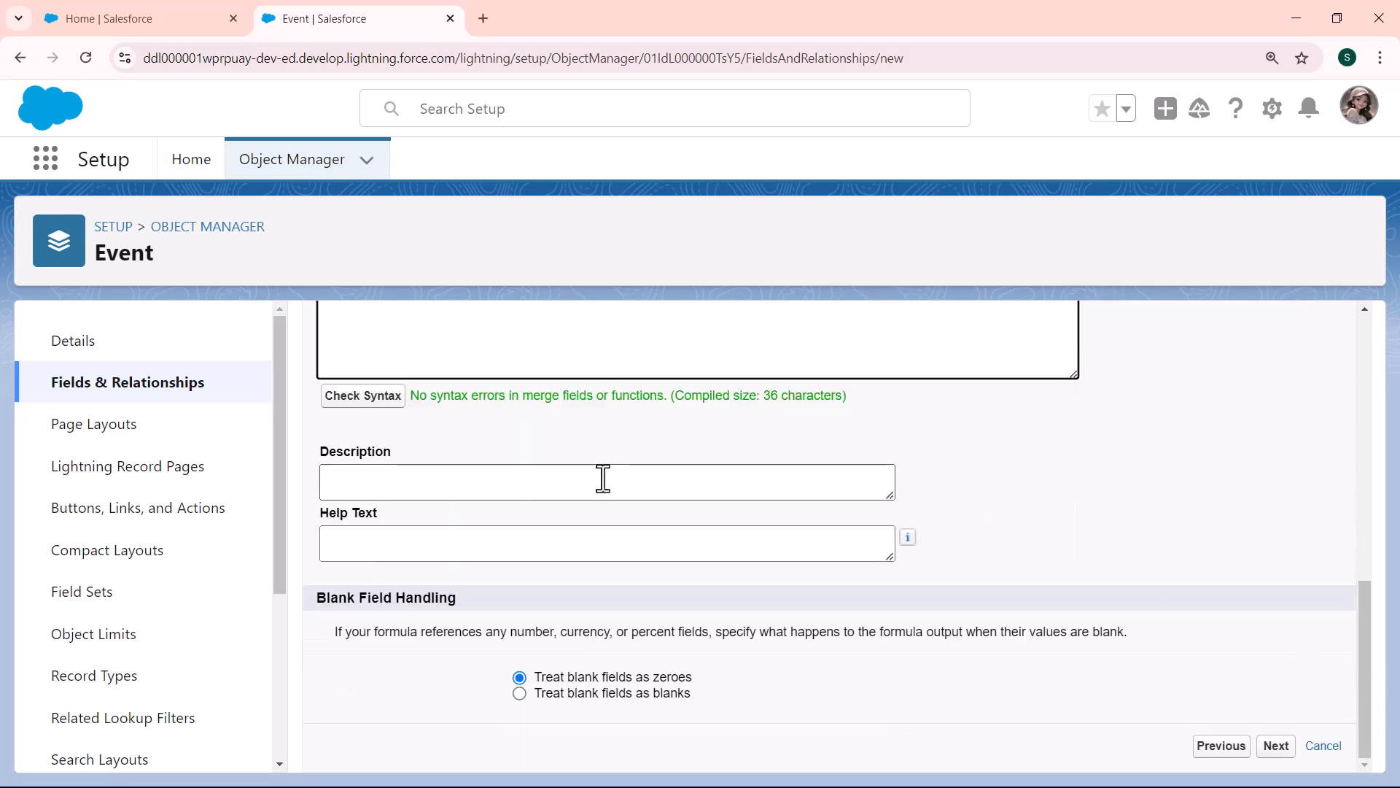
left_click(461, 555)
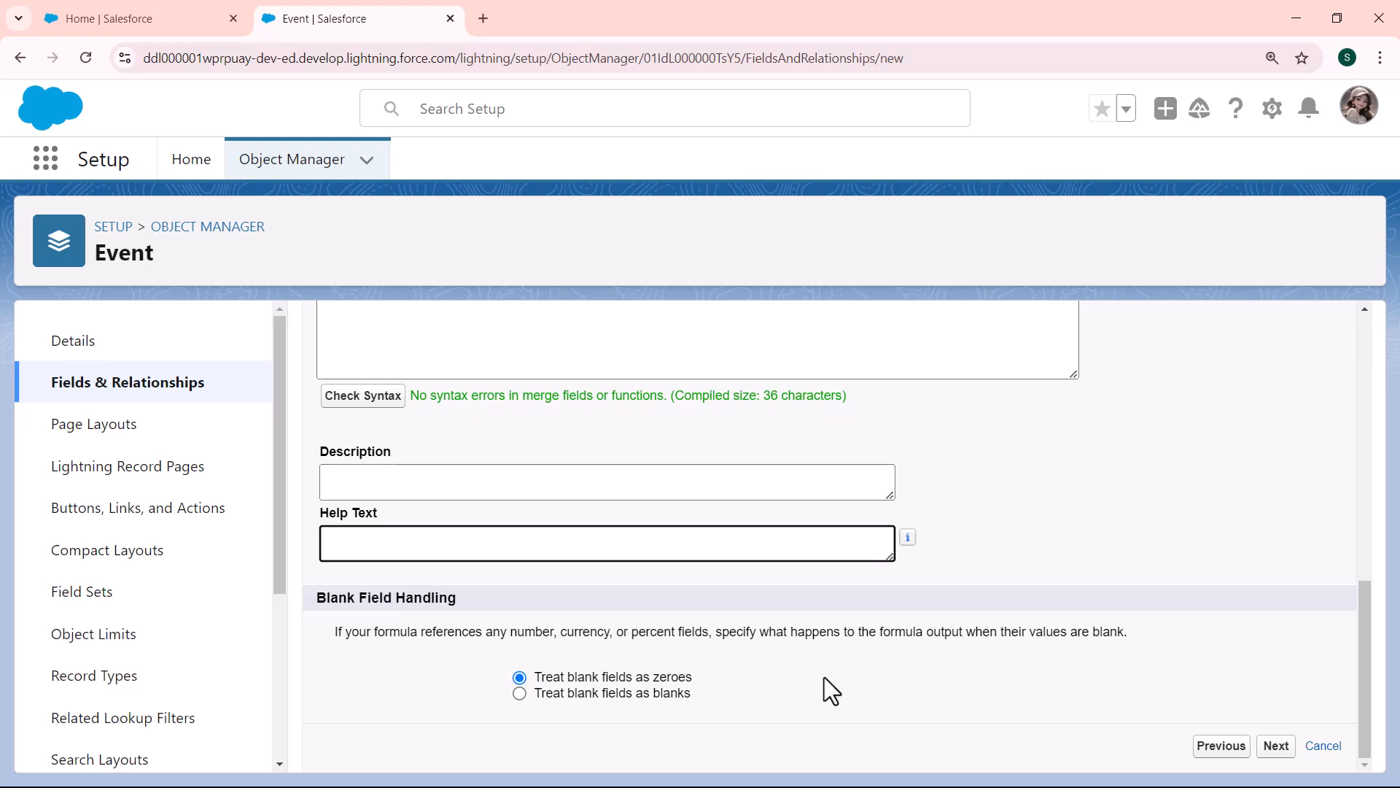
Step: Make the upcoming event field visible to all profiles and continue to the page layout assignment
left_click(1281, 754)
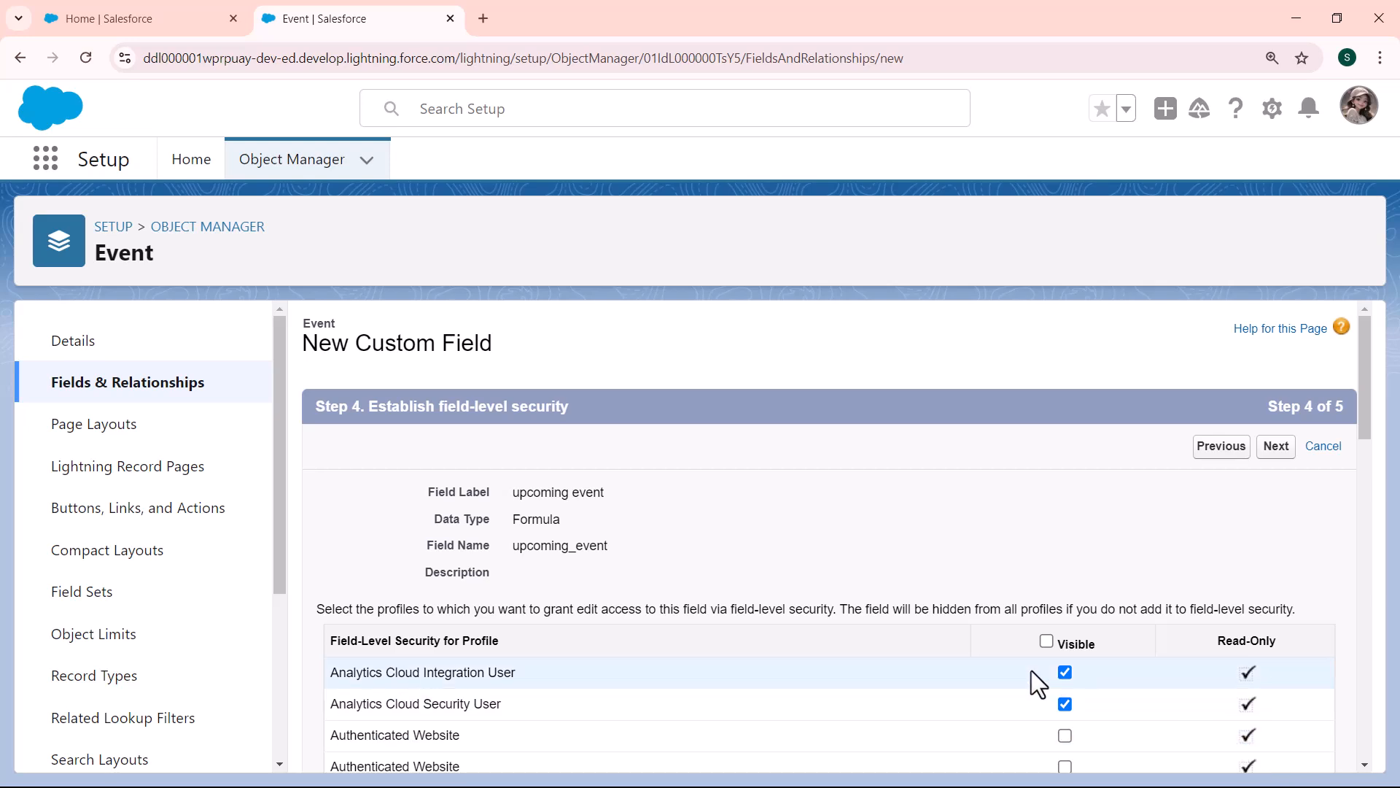
left_click(1047, 641)
left_click(1276, 447)
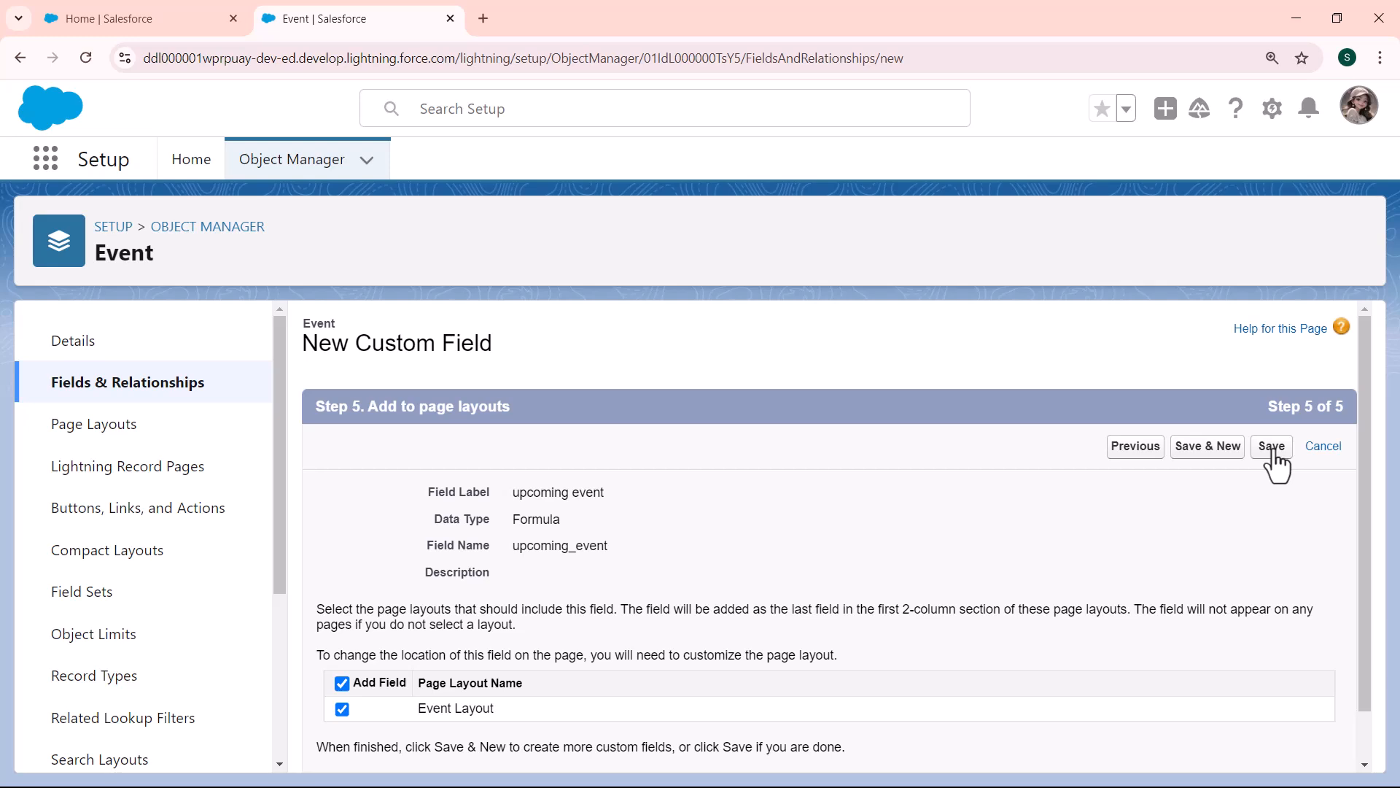
Step: Save the upcoming event formula field with Event Layout as its page layout
left_click(1272, 447)
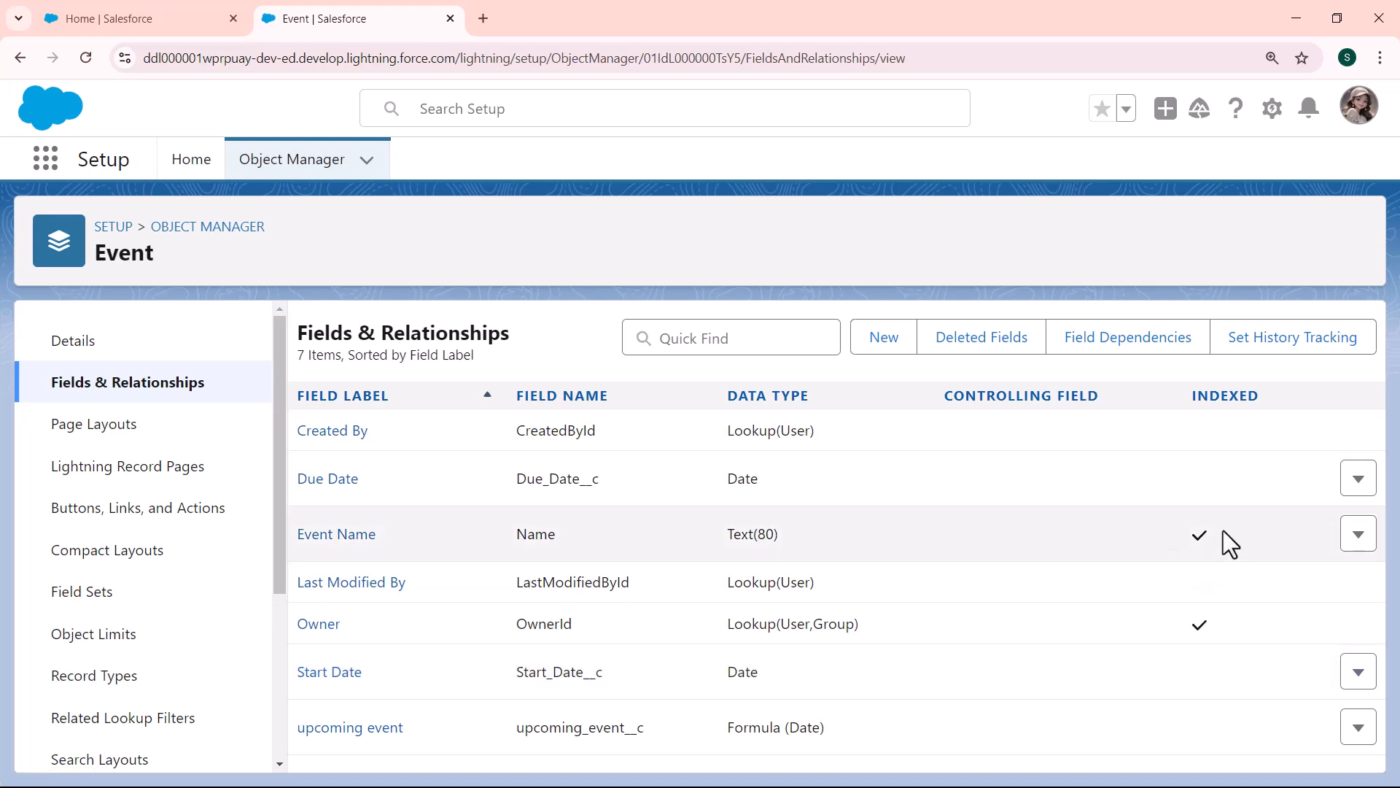
key("ctrl+plus")
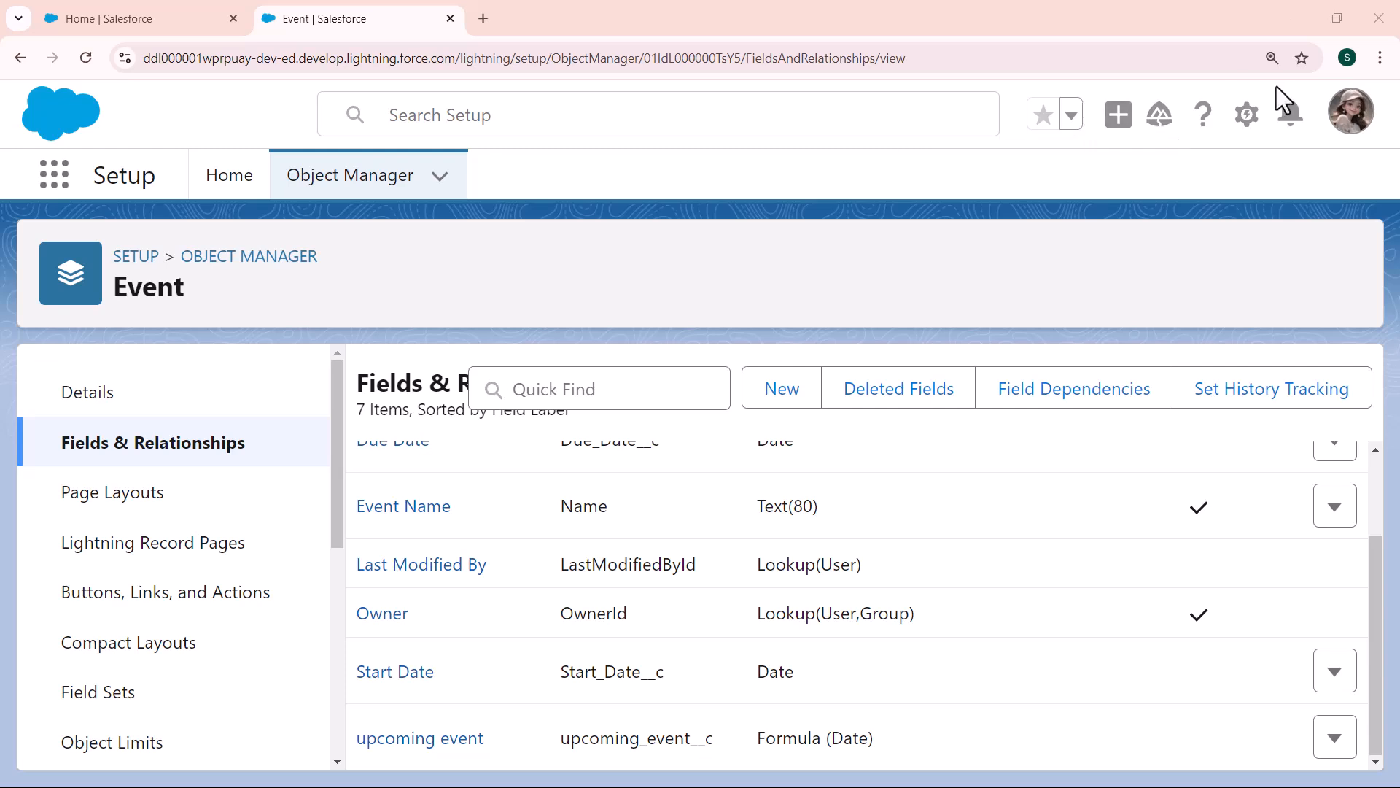
Step: Open Setup in a separate browser tab, find "event" among the apps and items, and open the Events list
left_click(1249, 132)
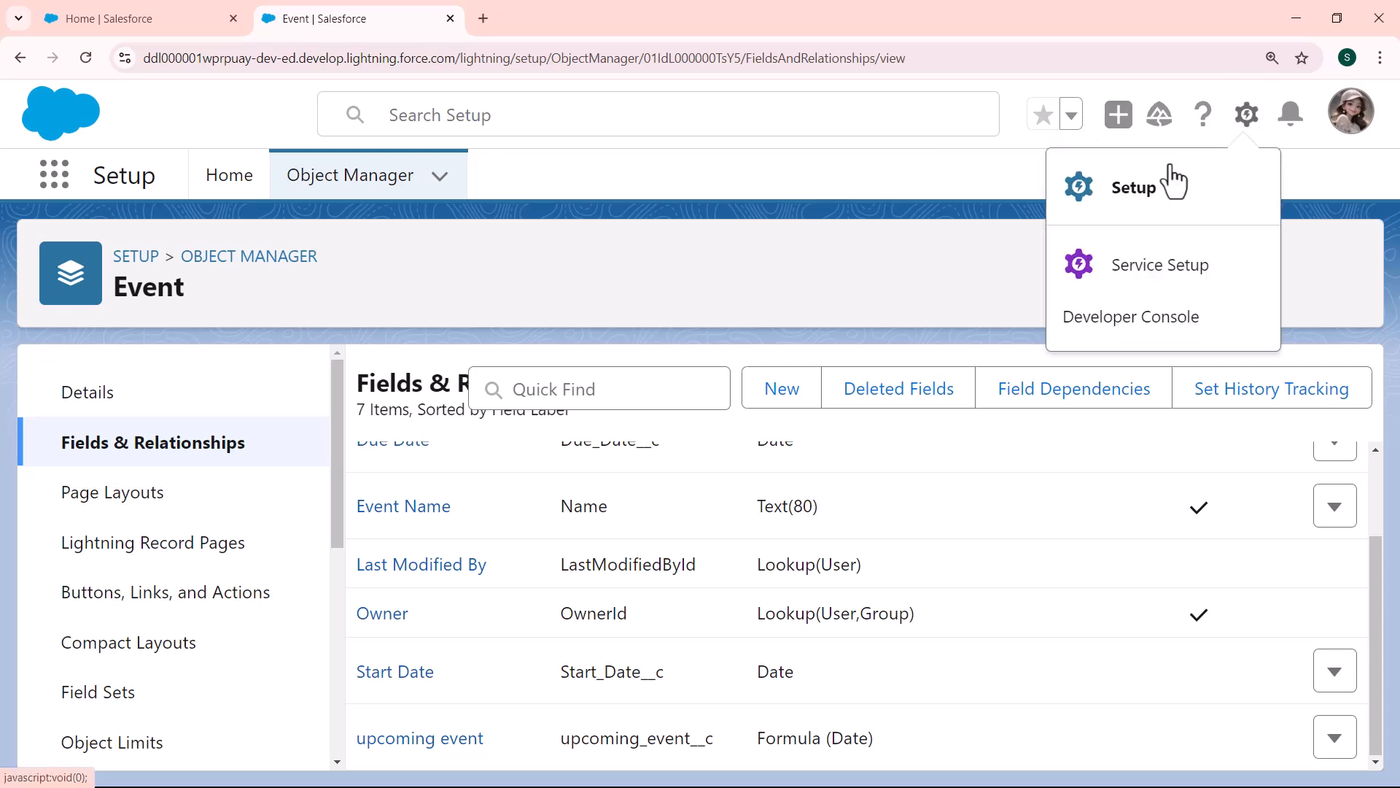
left_click(1142, 201)
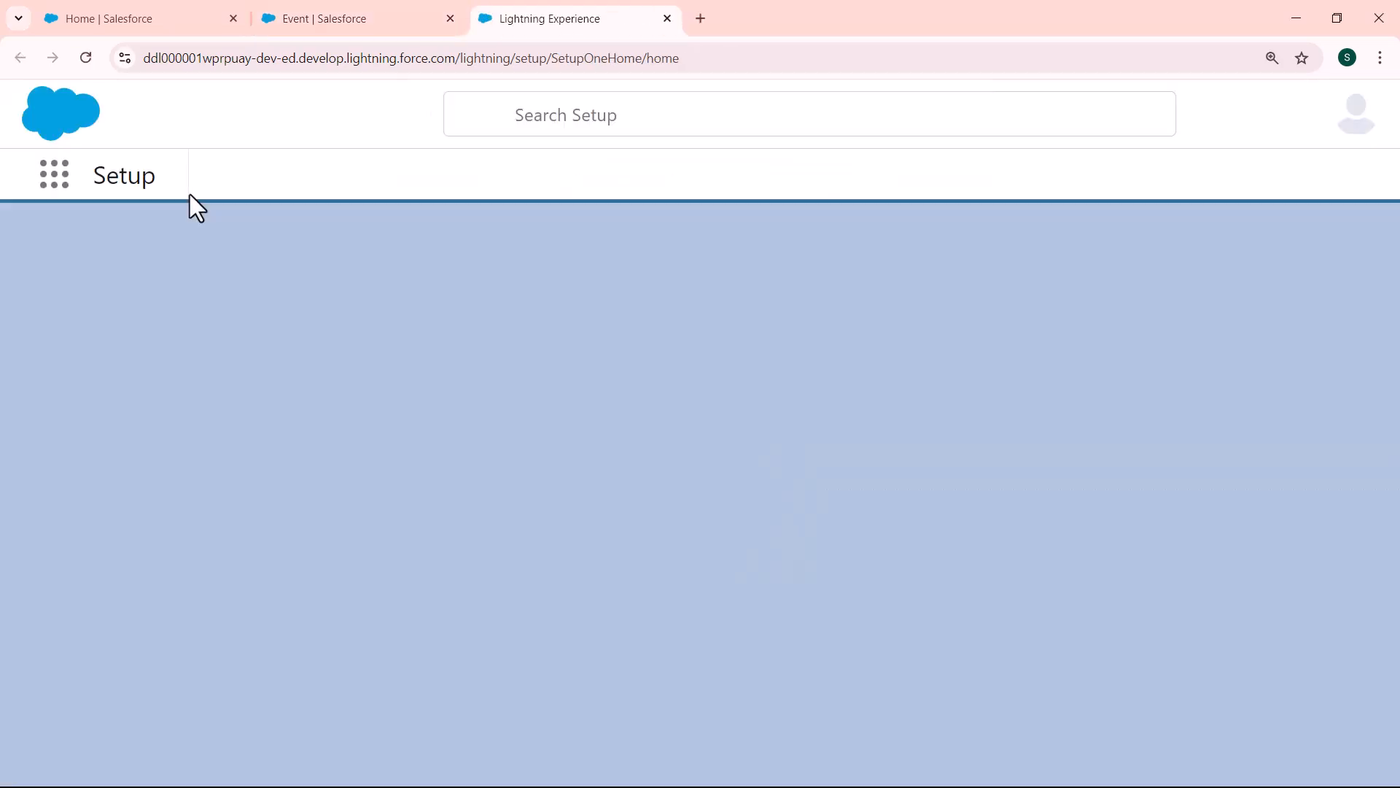
left_click(55, 175)
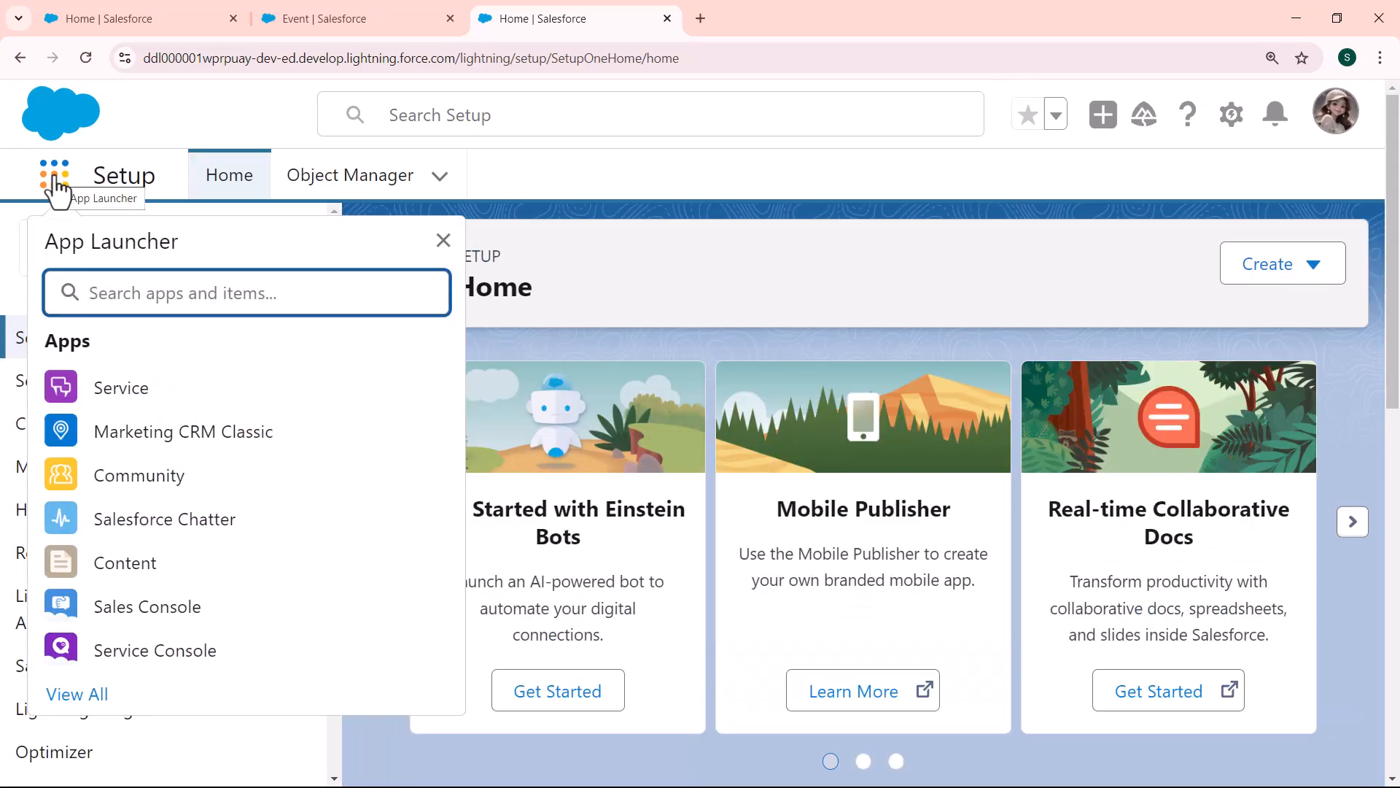
type("event")
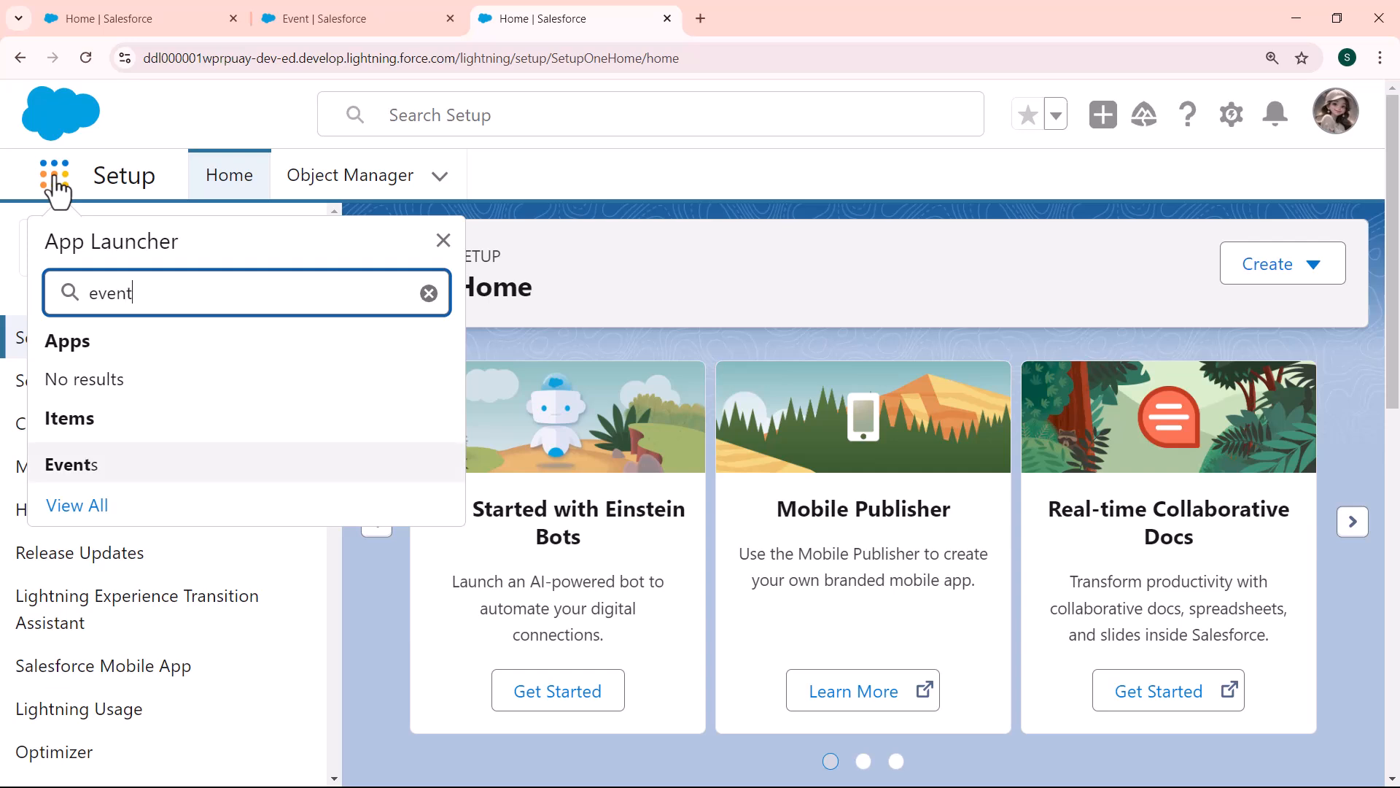
left_click(82, 470)
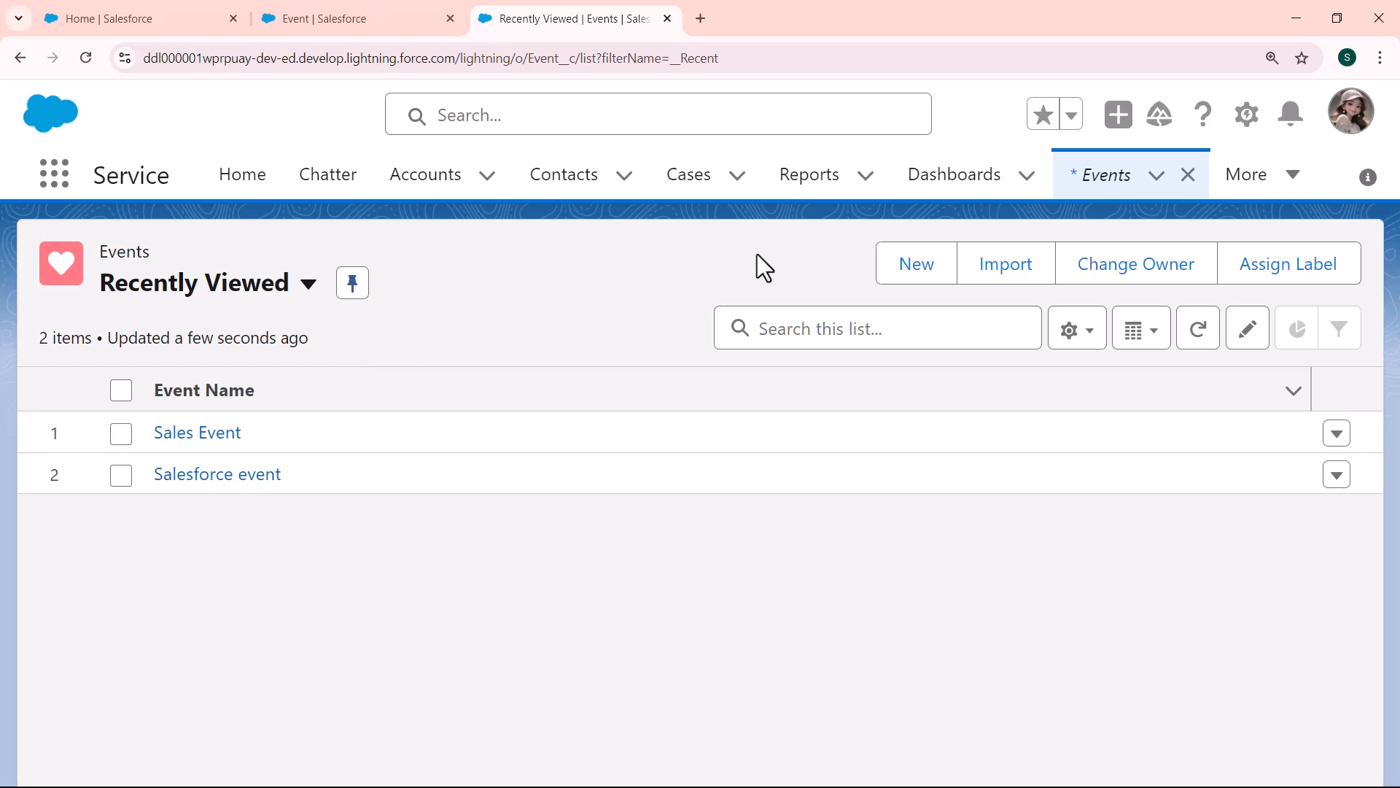
Step: Start a new Event record and name it "Salesforce upcoming event"
left_click(939, 271)
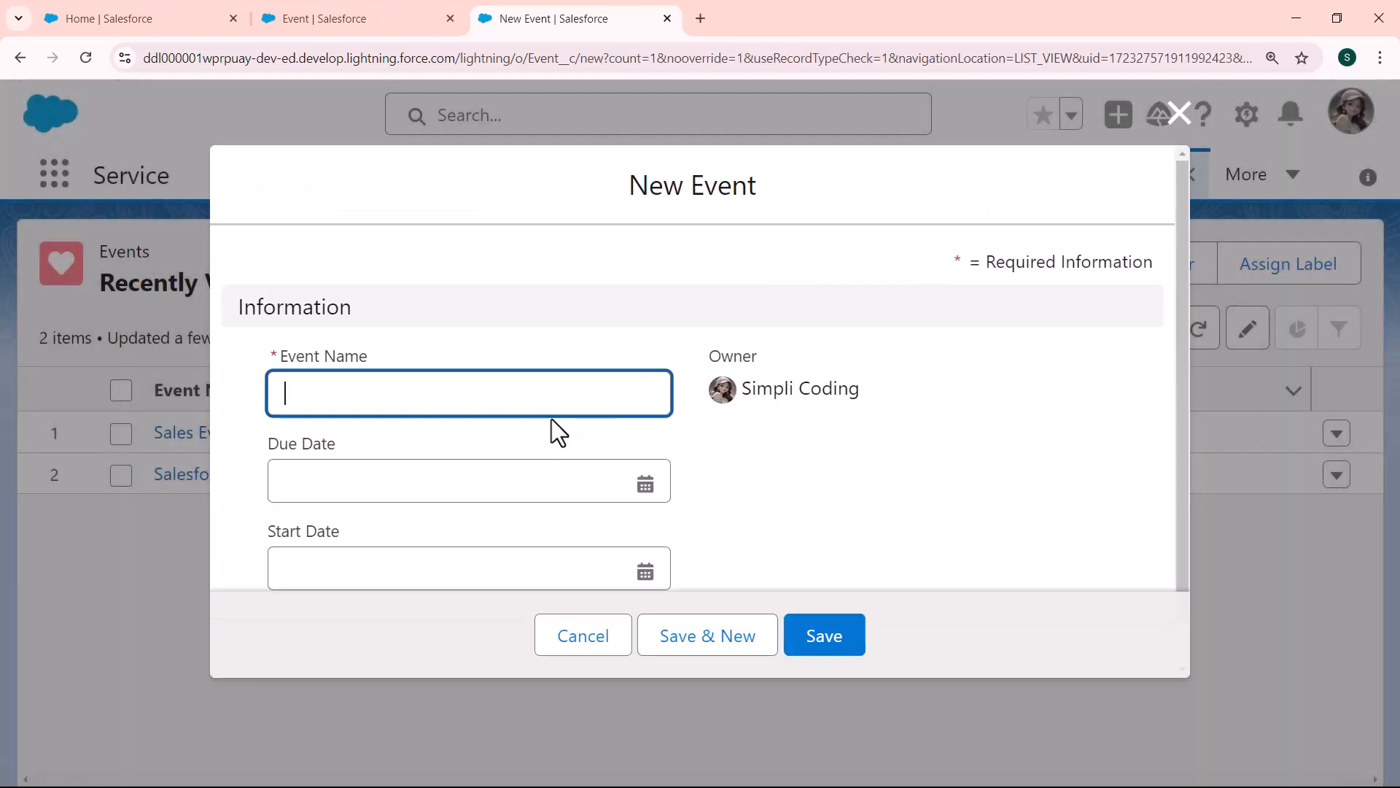
left_click(537, 403)
type("Salesforce upcomin event")
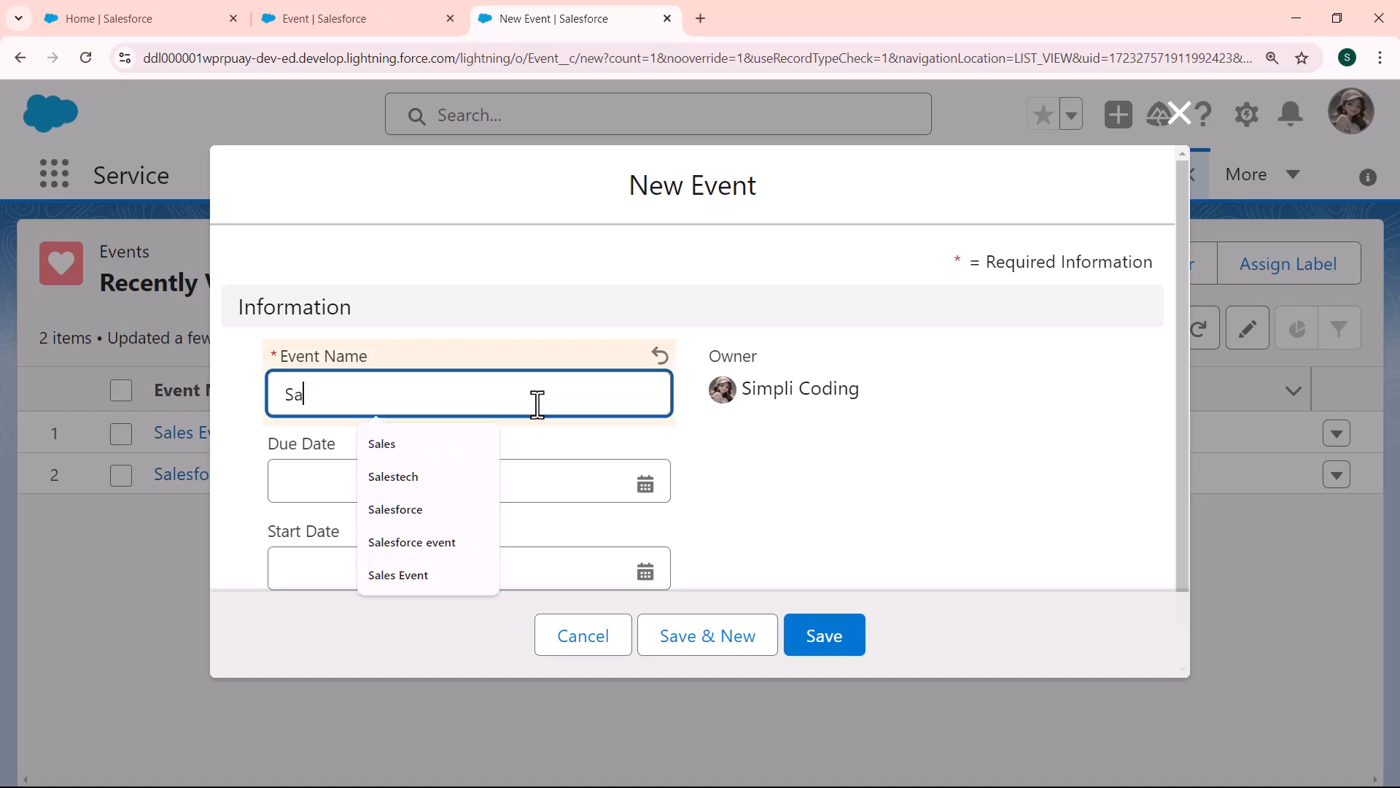
left_click(440, 398)
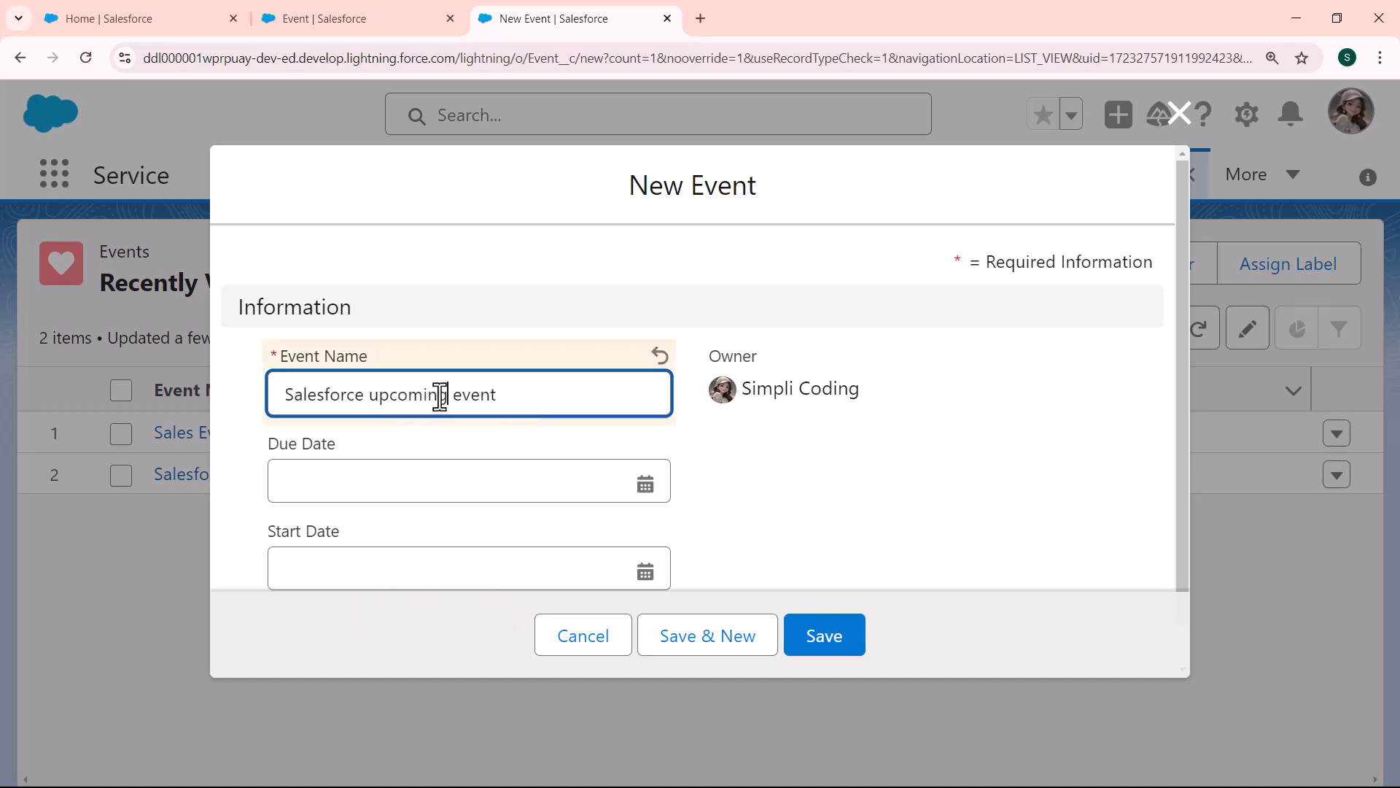
type("g")
Step: Set the new event's Due Date to 16/08/2024 and its Start Date to 06/08/2024, and save the record
left_click(651, 479)
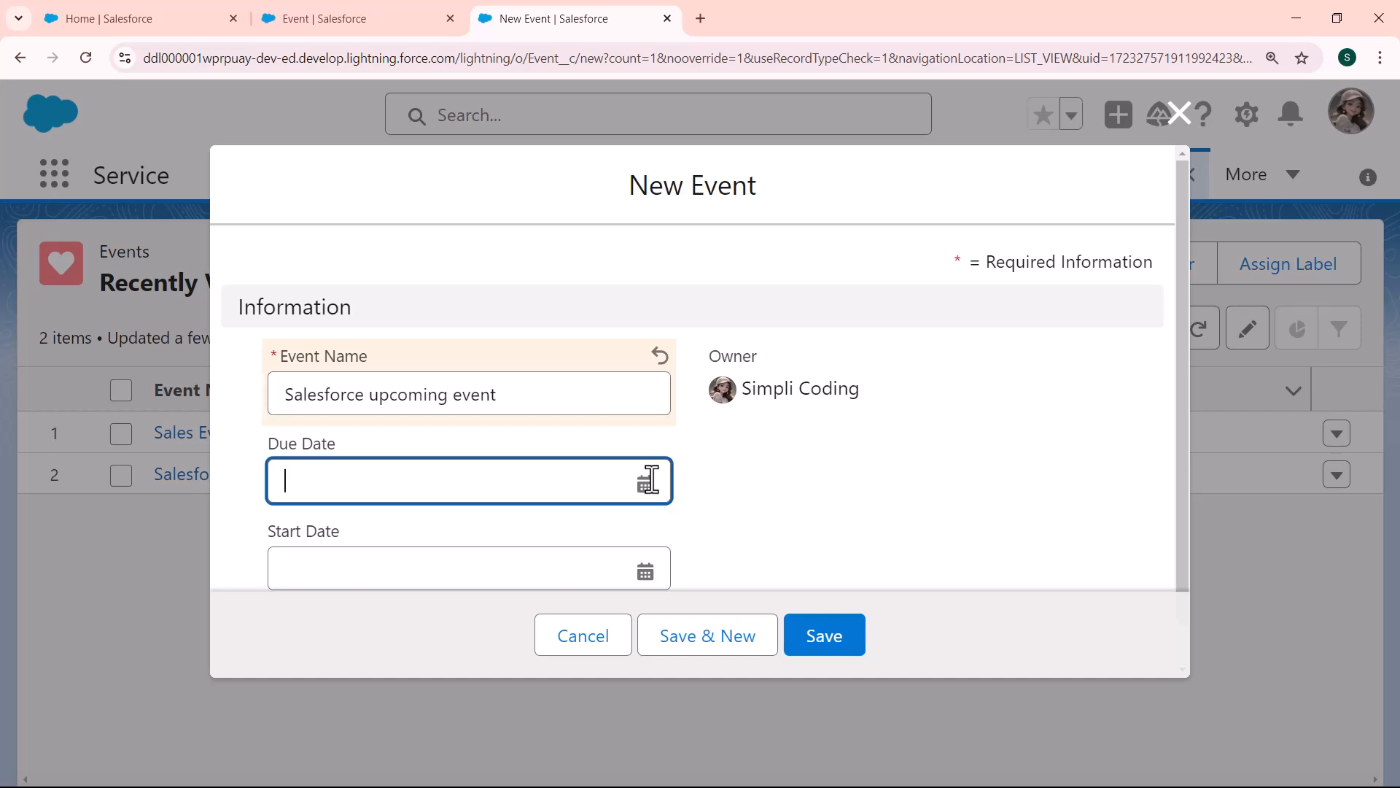
left_click(586, 225)
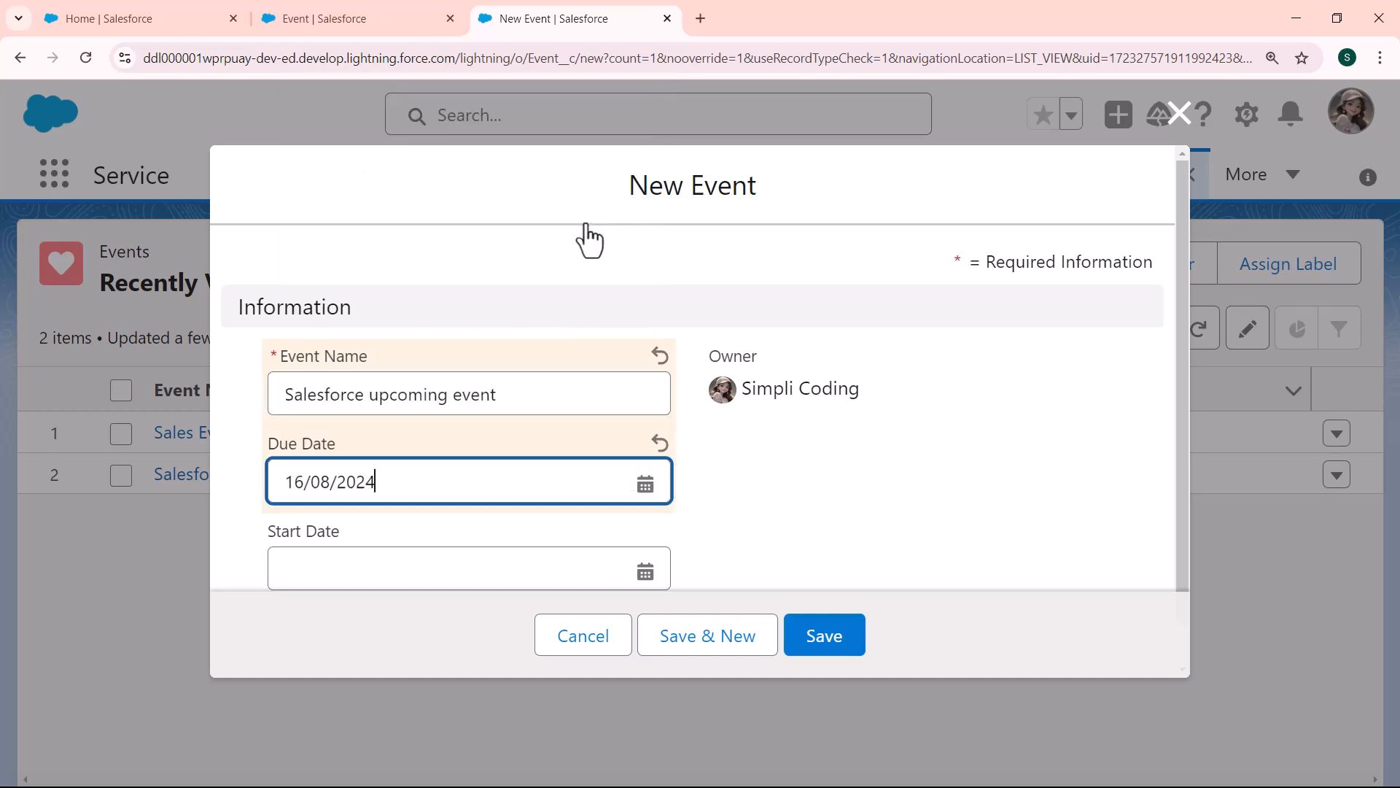
left_click(644, 570)
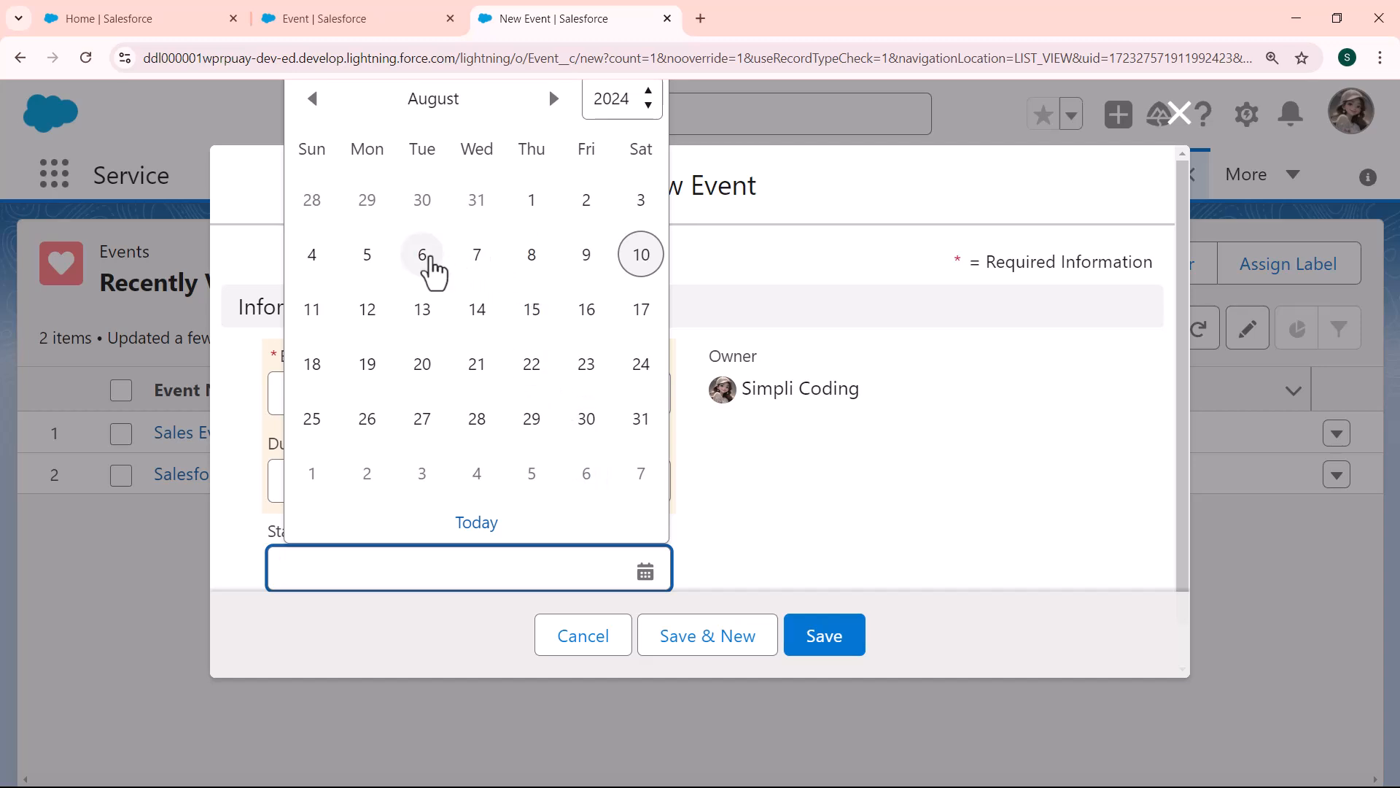
left_click(425, 261)
left_click_drag(1188, 274, 1198, 527)
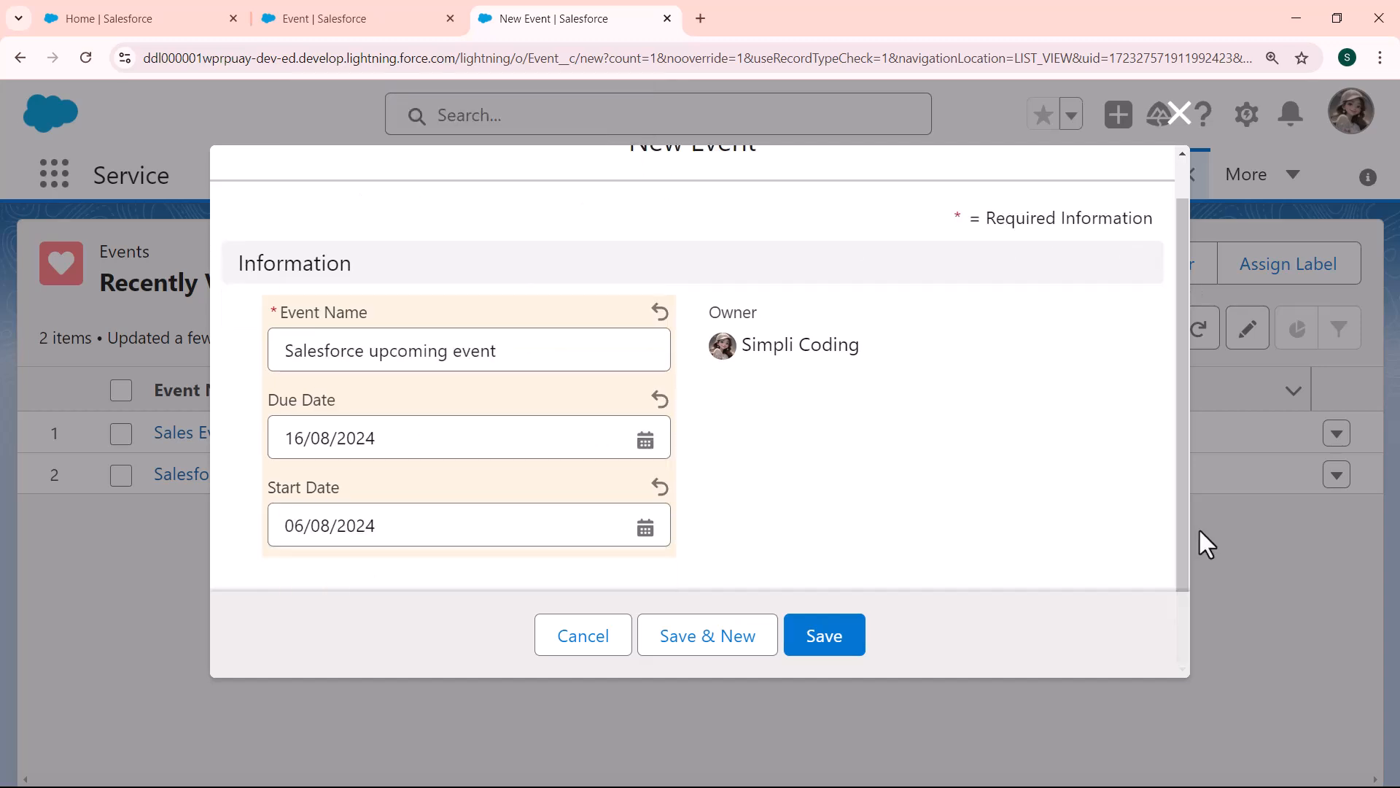
left_click(824, 636)
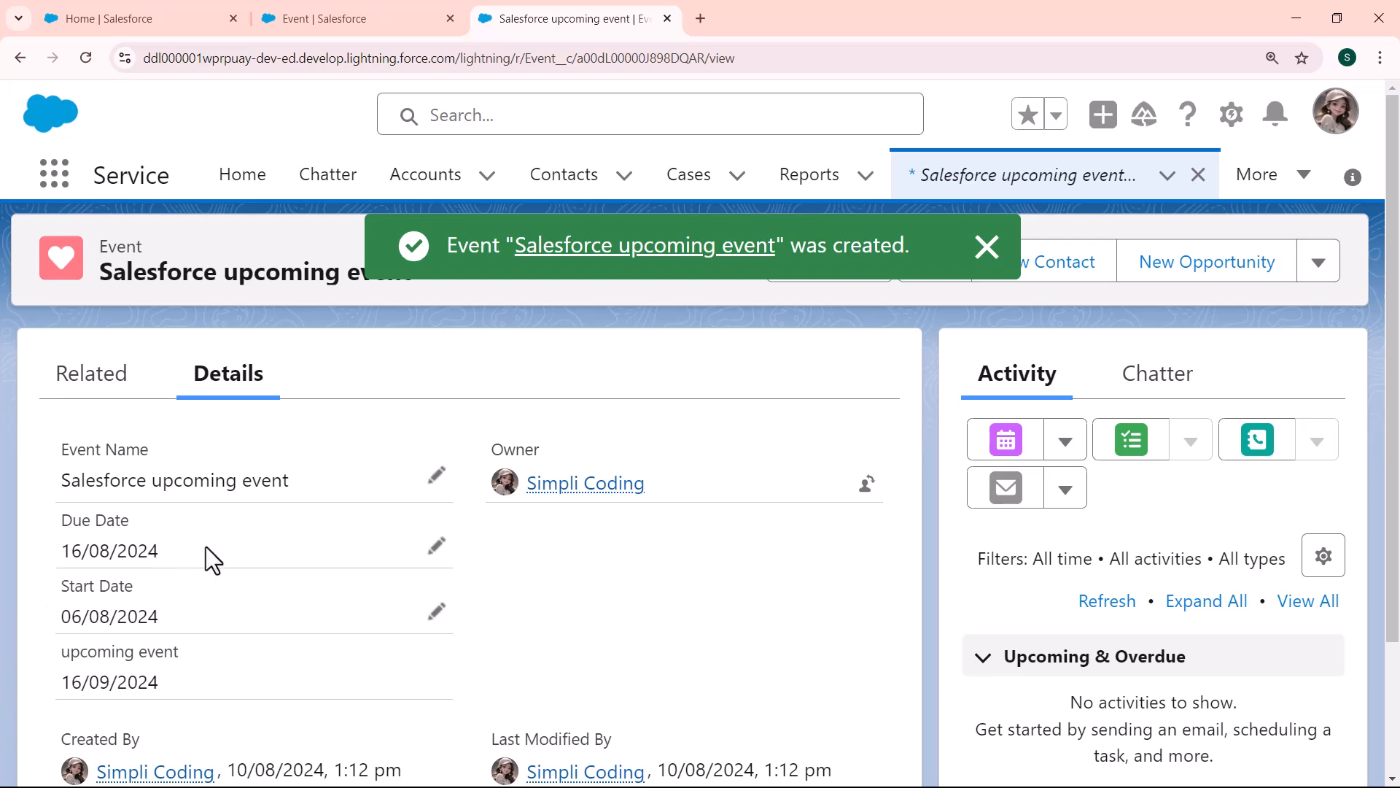
Step: Compare the saved event's Due Date with its upcoming event date, starting by highlighting the Due Date value
left_click_drag(199, 549, 42, 558)
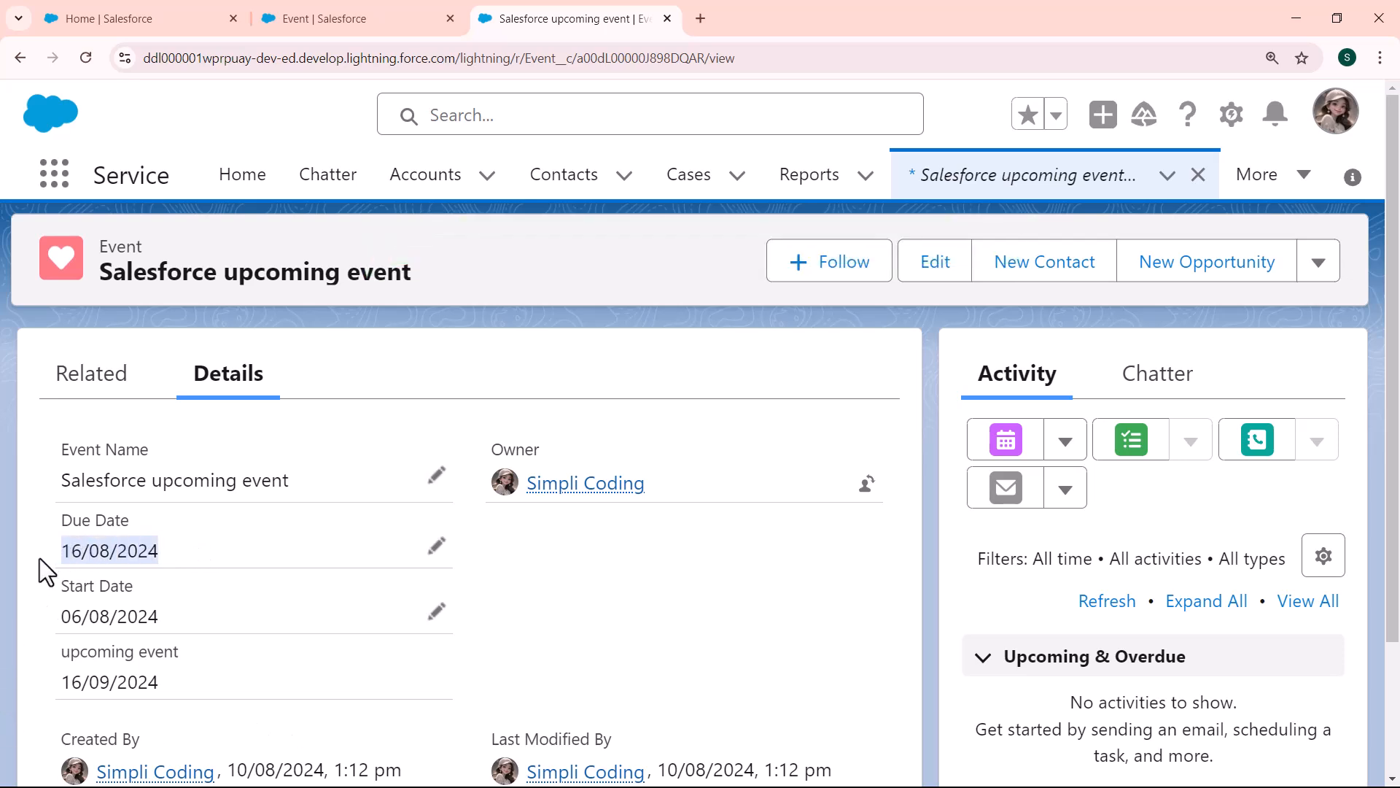